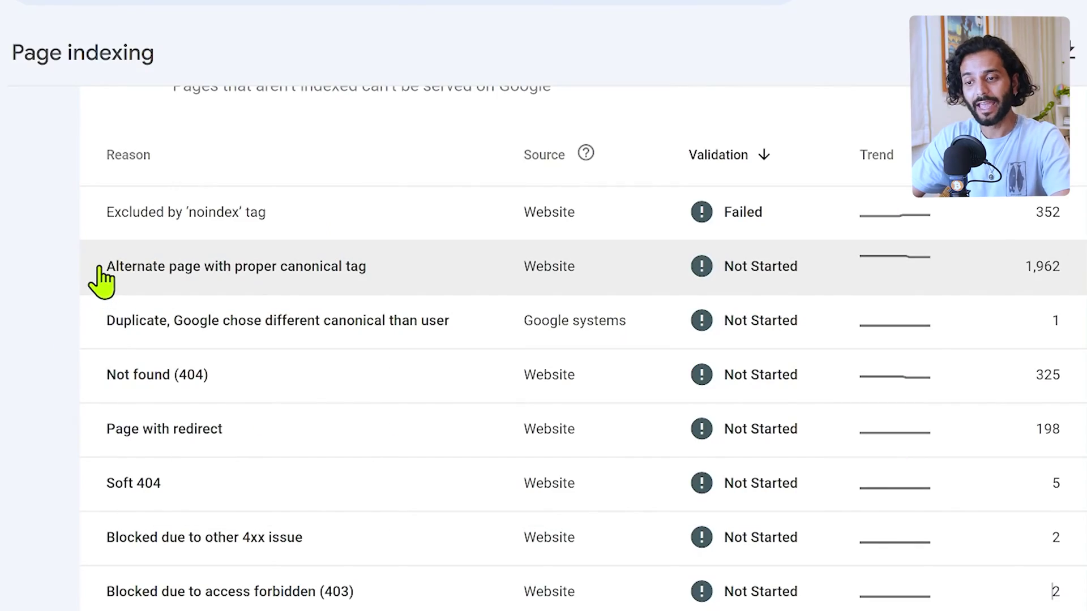
Step: Highlight the 'Alternate page with proper canonical tag' reason in the Page indexing report
drag(103, 266, 398, 276)
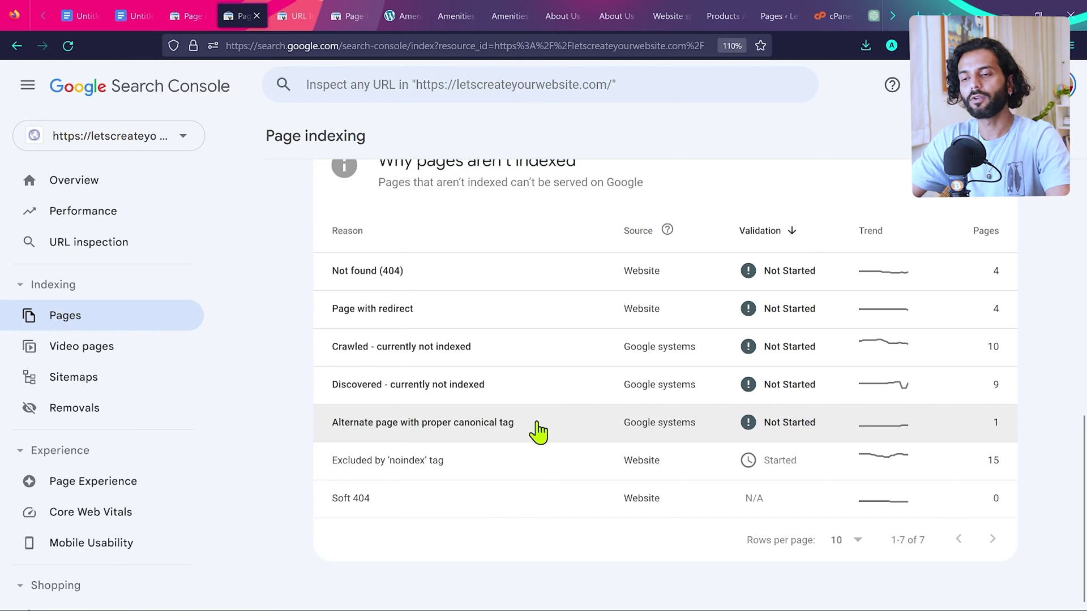
Step: Bring up the /amenities/ URL inspection and scroll to its Indexing section
key(ctrl+Tab)
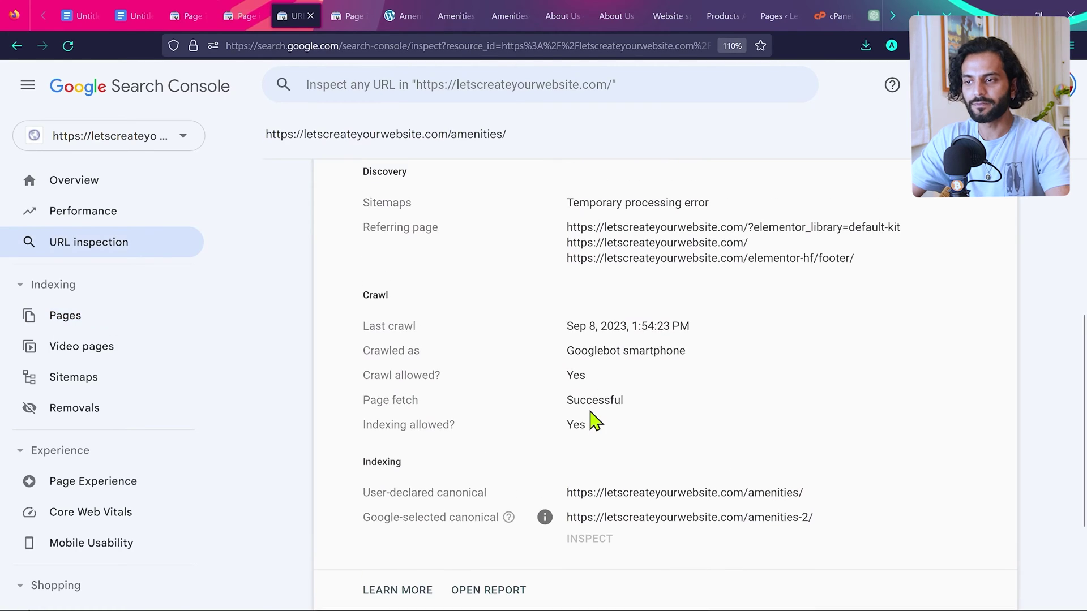
scroll(589, 420, up, 1)
scroll(589, 410, down, 1)
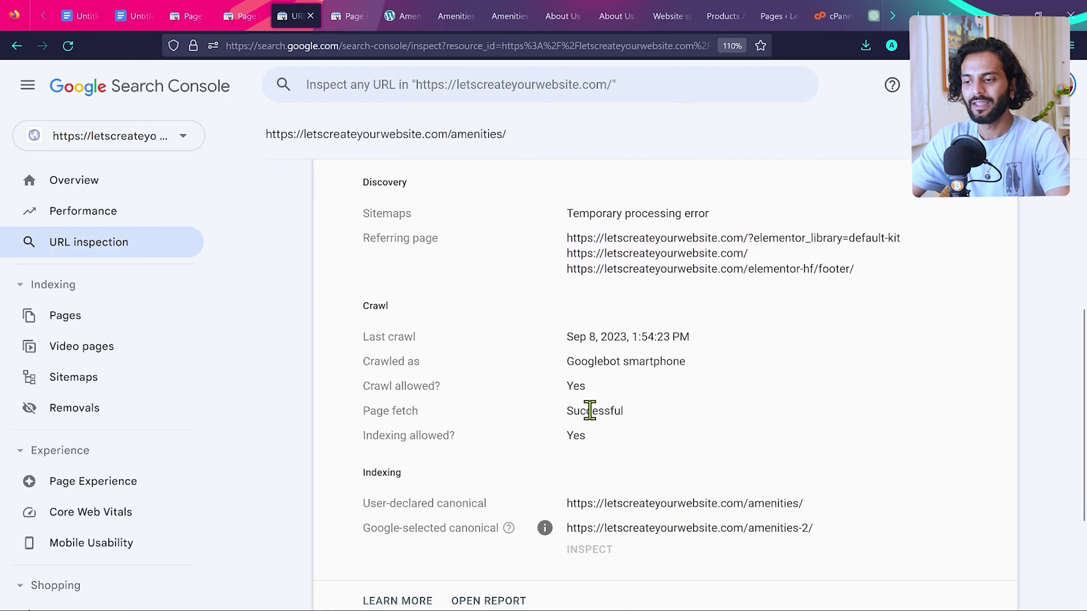
scroll(589, 411, down, 3)
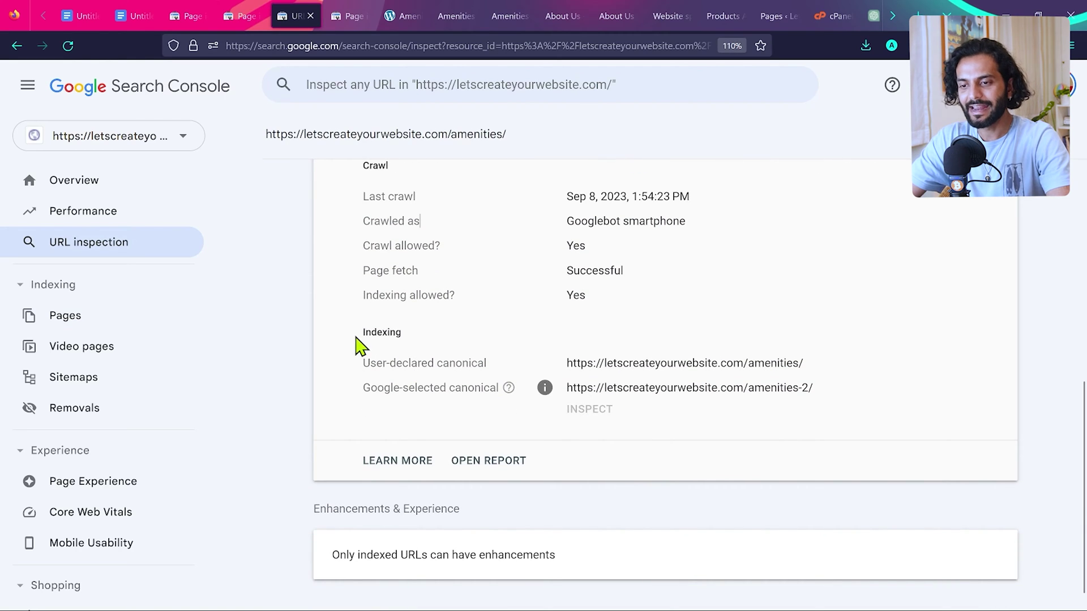
drag(369, 339, 444, 345)
Step: Compare the User-declared and Google-selected canonicals, then view the live Amenities page
click(364, 364)
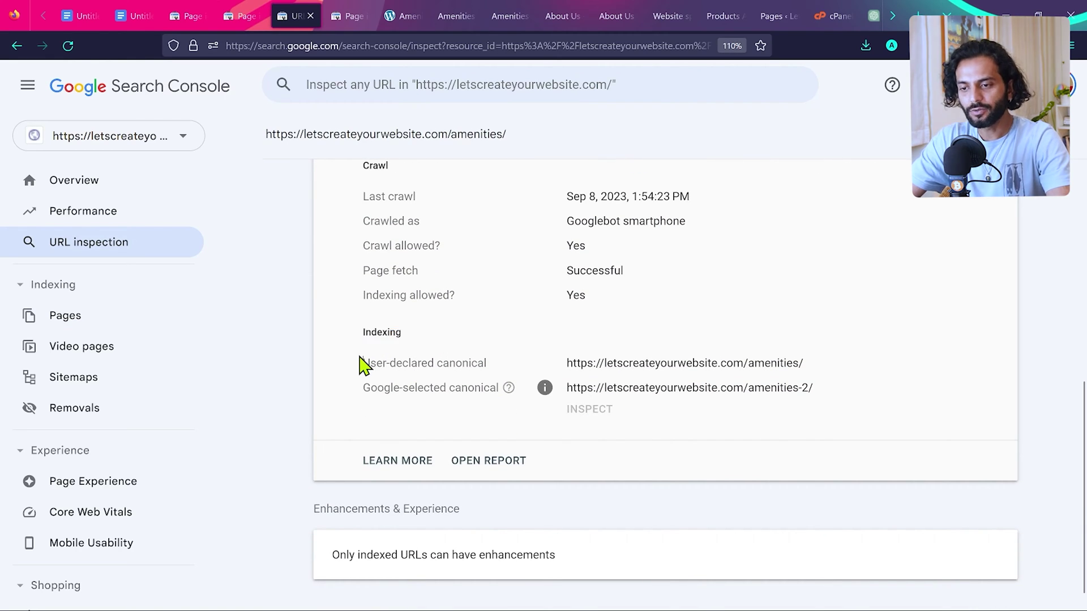
drag(363, 365, 498, 366)
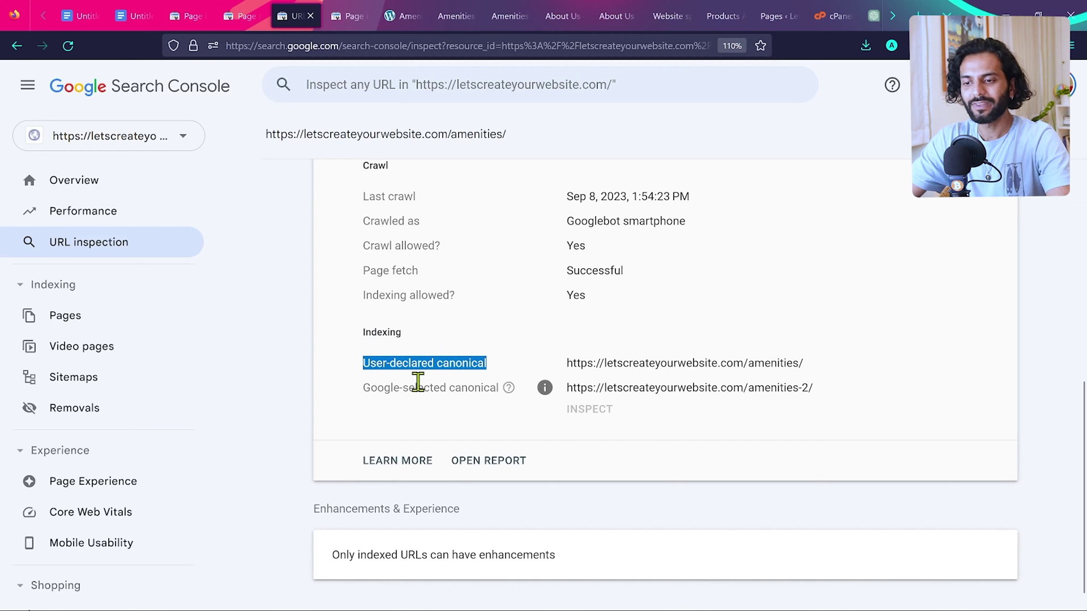
drag(358, 401, 502, 388)
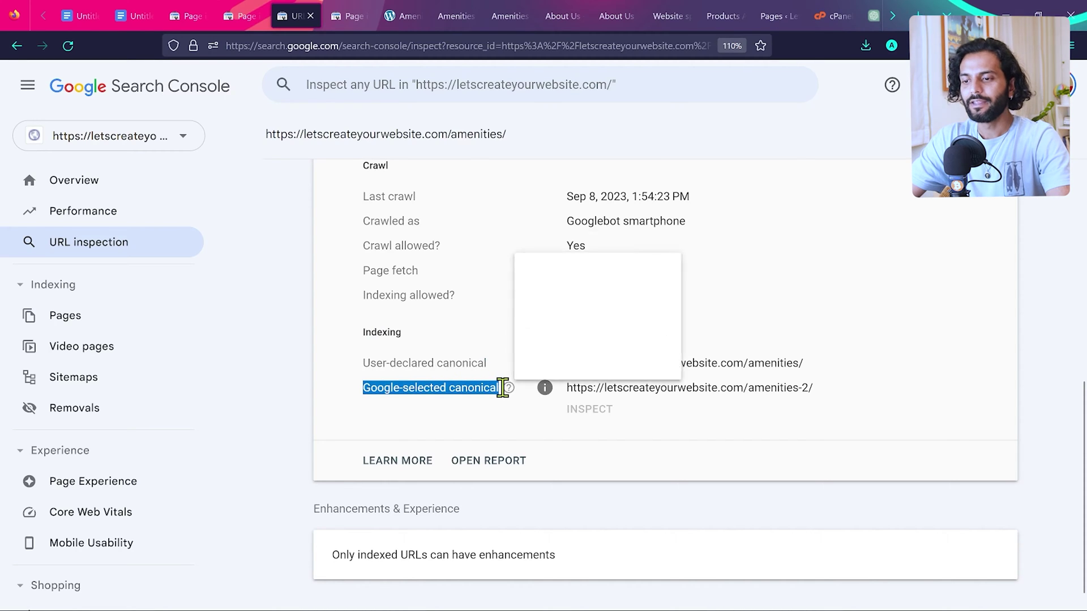
click(334, 419)
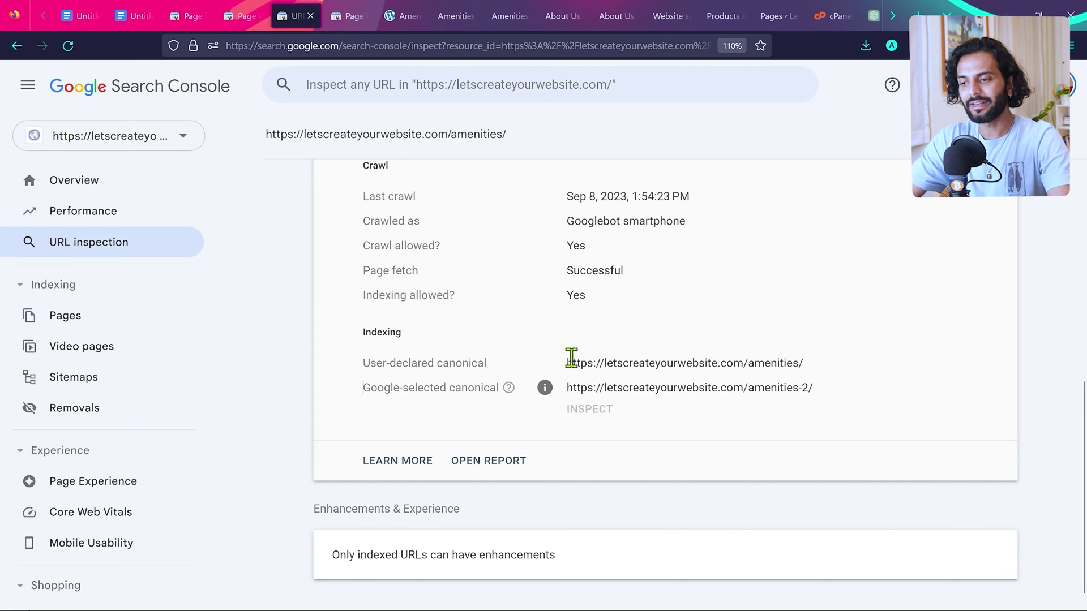
drag(568, 362, 818, 367)
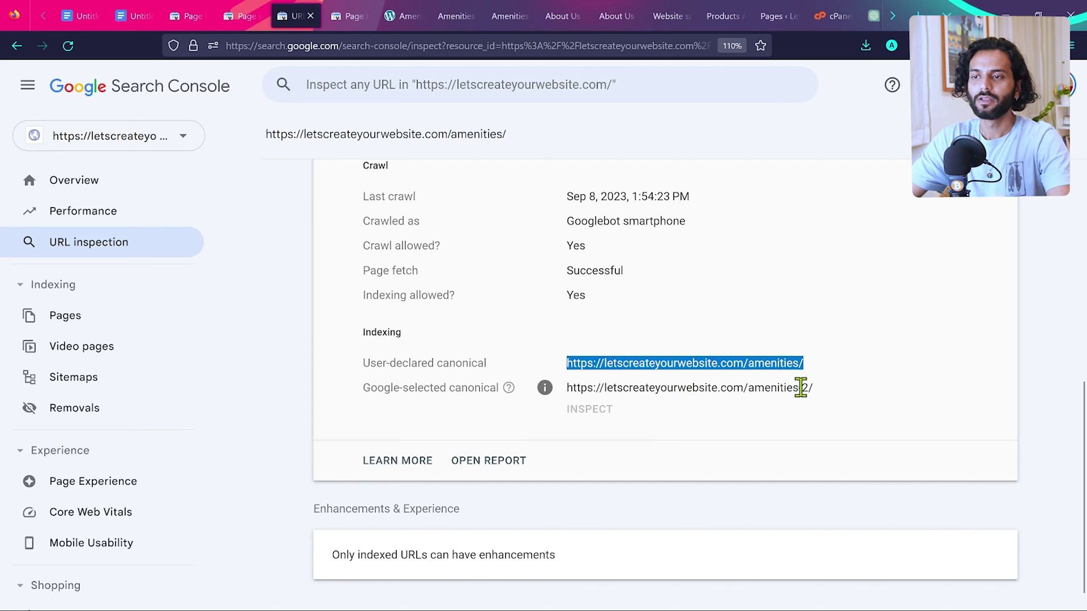
click(468, 11)
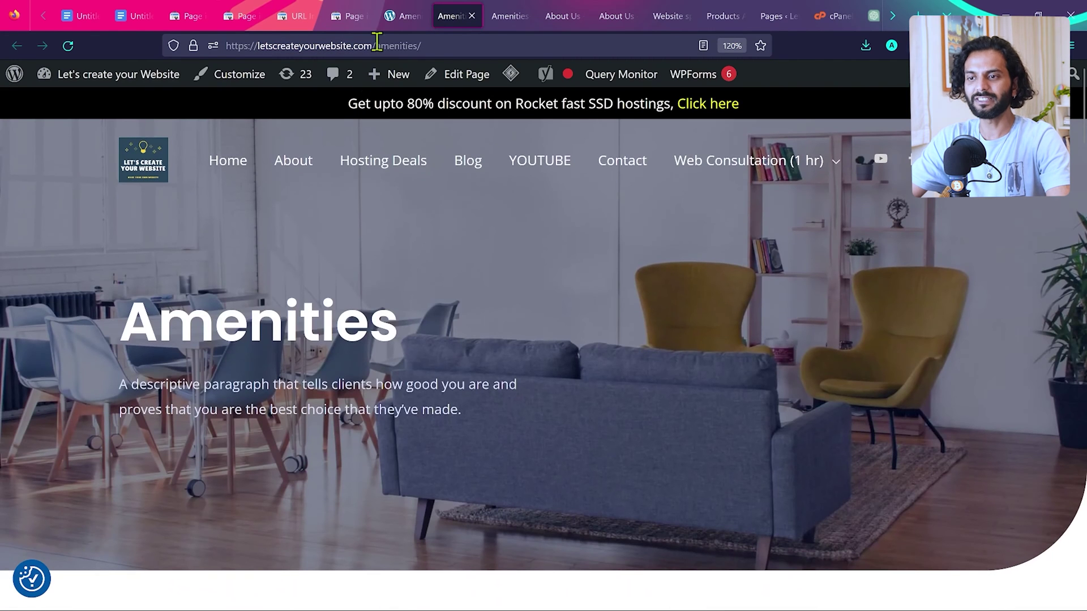
Step: Scroll through the /amenities-2/ page to review its Amenities content
click(501, 16)
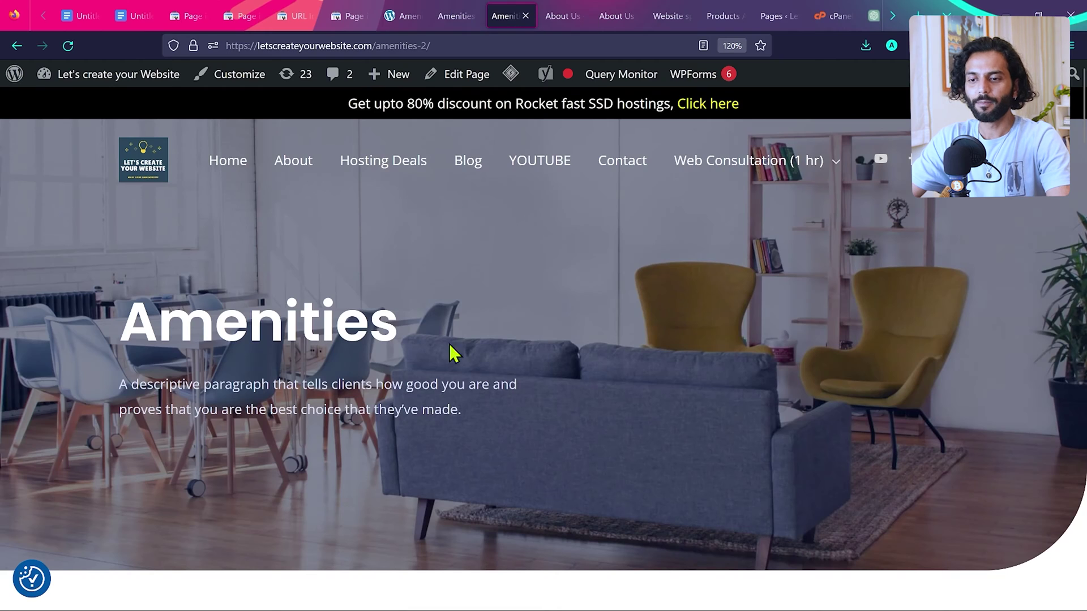
scroll(450, 362, down, 8)
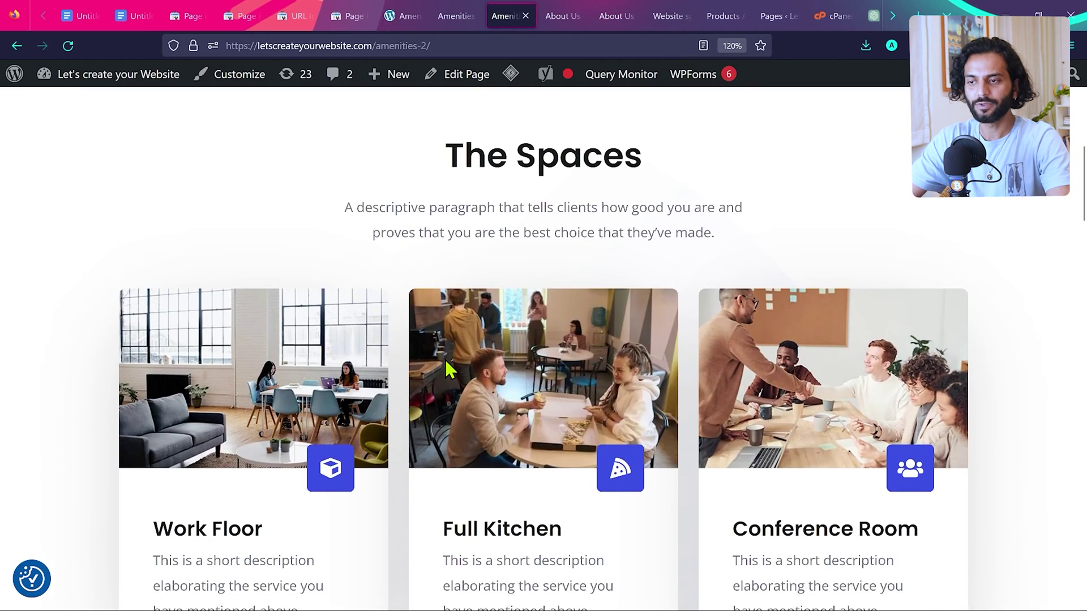
scroll(447, 367, down, 15)
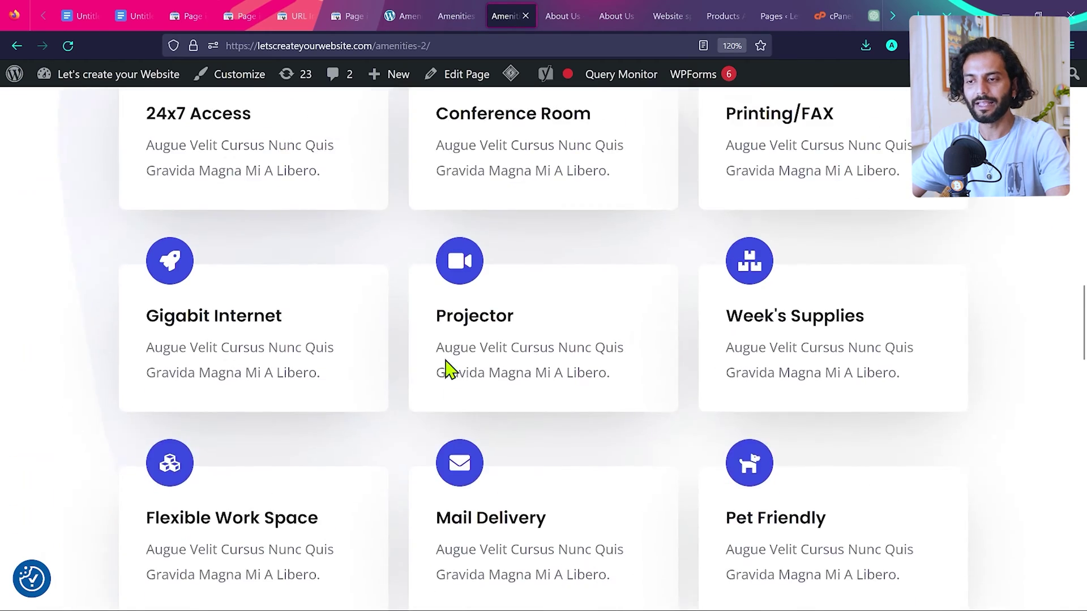
scroll(447, 369, down, 6)
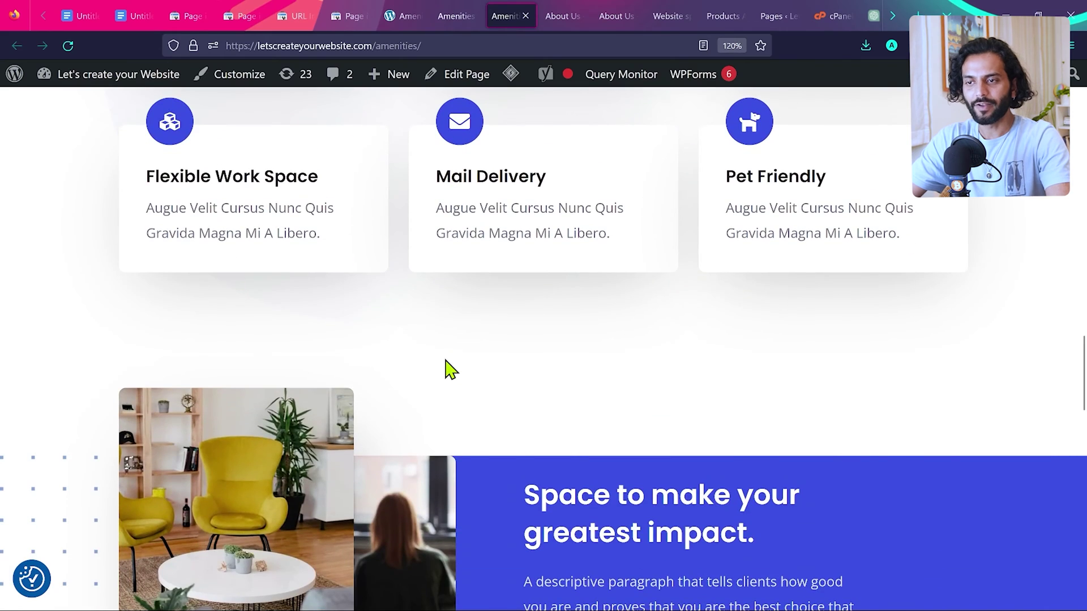
Step: Scroll through the original /amenities/ page, then go back to its inspection report
key(ctrl+Page_Up)
scroll(505, 342, down, 6)
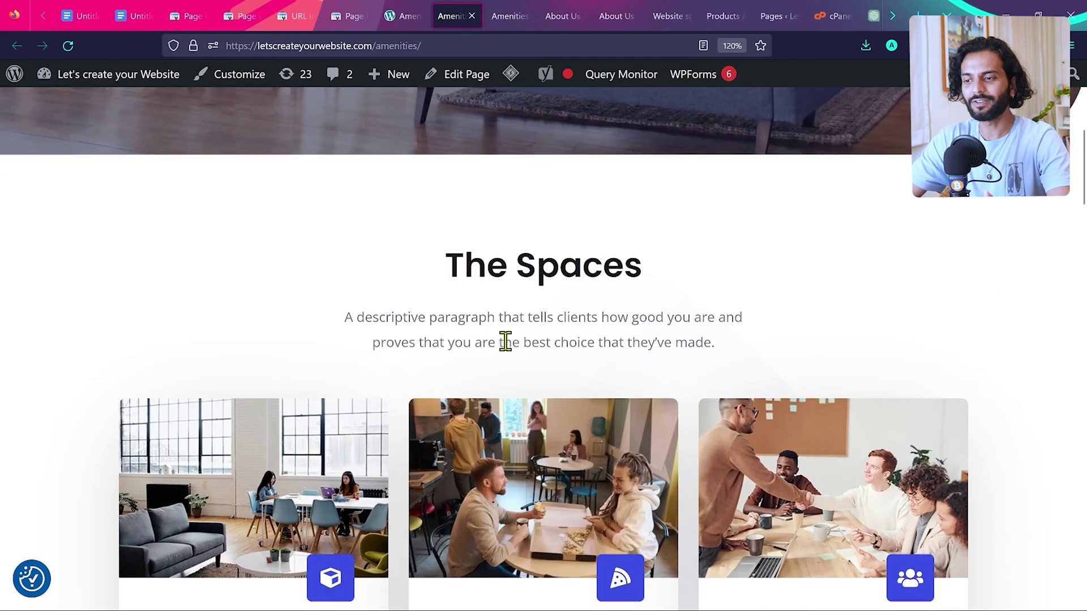
scroll(505, 342, down, 15)
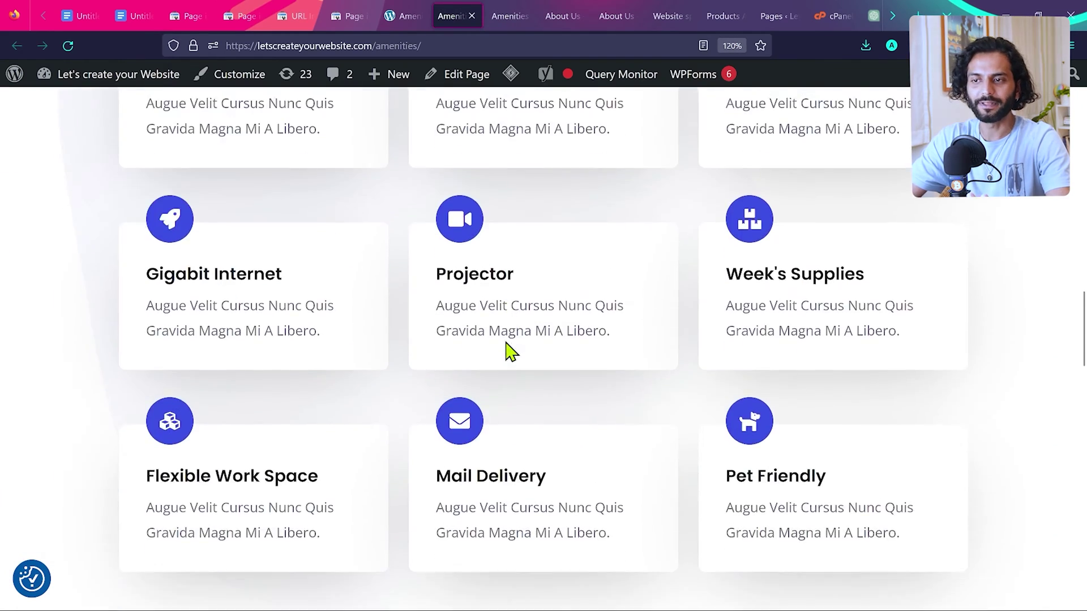
key(ctrl+Page_Up)
key(ctrl+Page_Up)
key(ctrl+Page_Up)
click(518, 378)
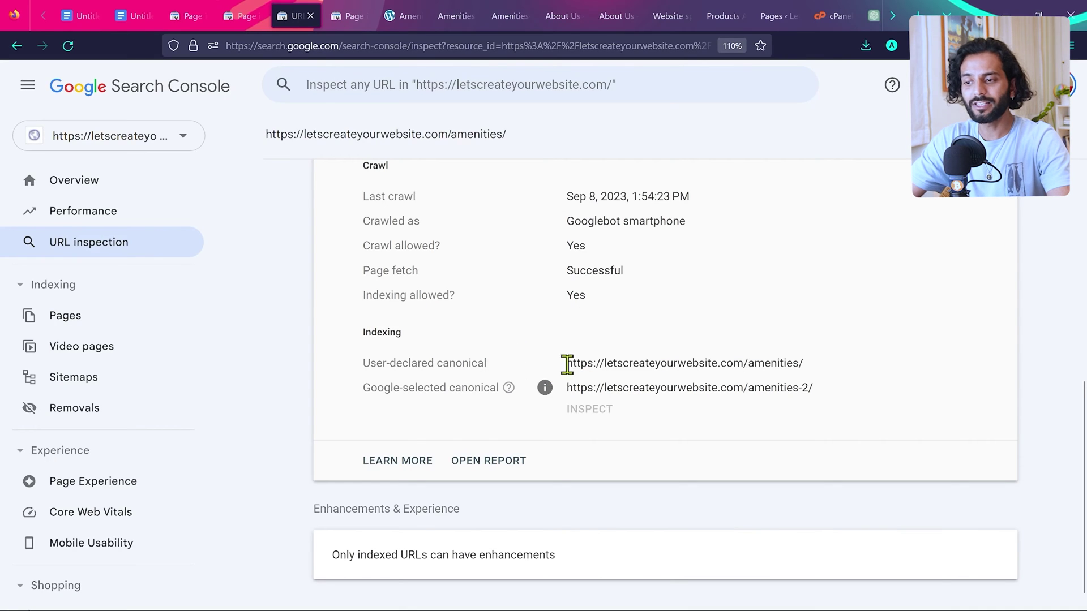
Step: Point out the user-declared /amenities/ and Google-selected /amenities-2/ canonical URLs, then return to Page indexing
drag(568, 365, 837, 367)
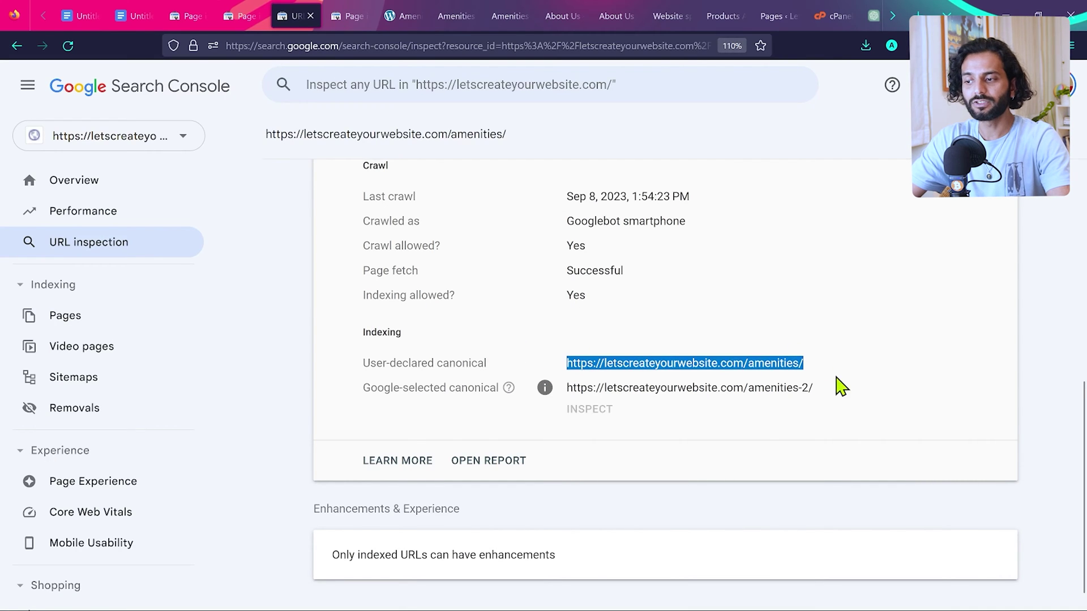
click(645, 434)
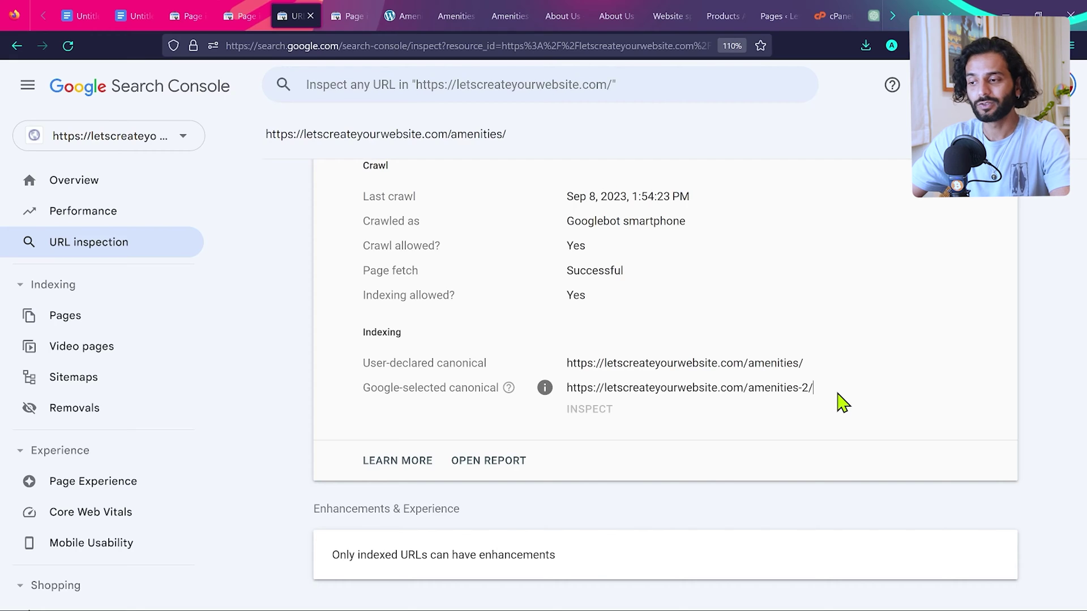
drag(809, 365, 558, 362)
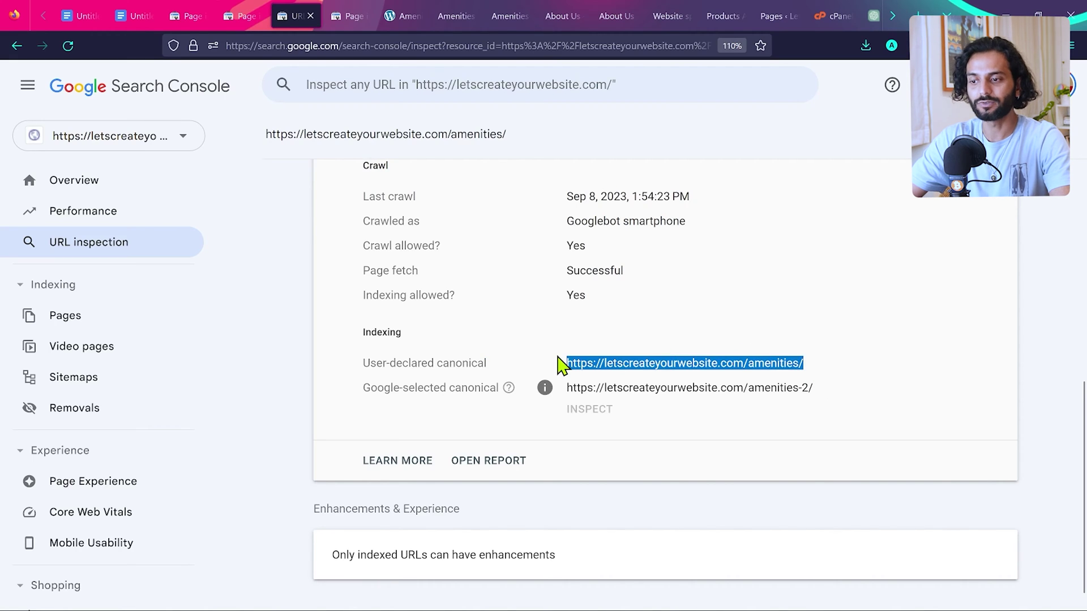
click(784, 429)
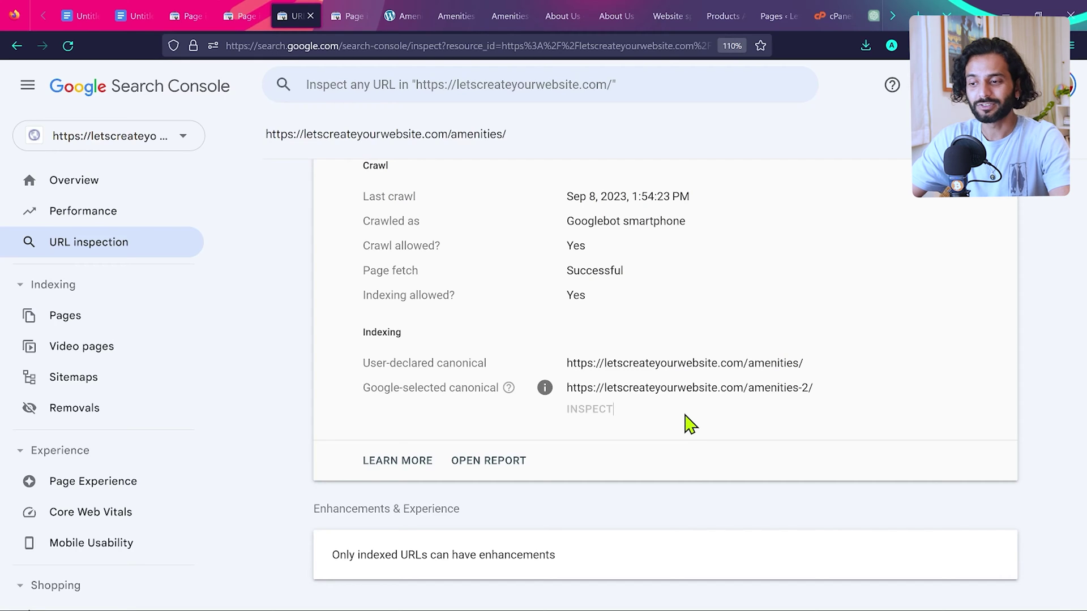
drag(565, 391, 824, 390)
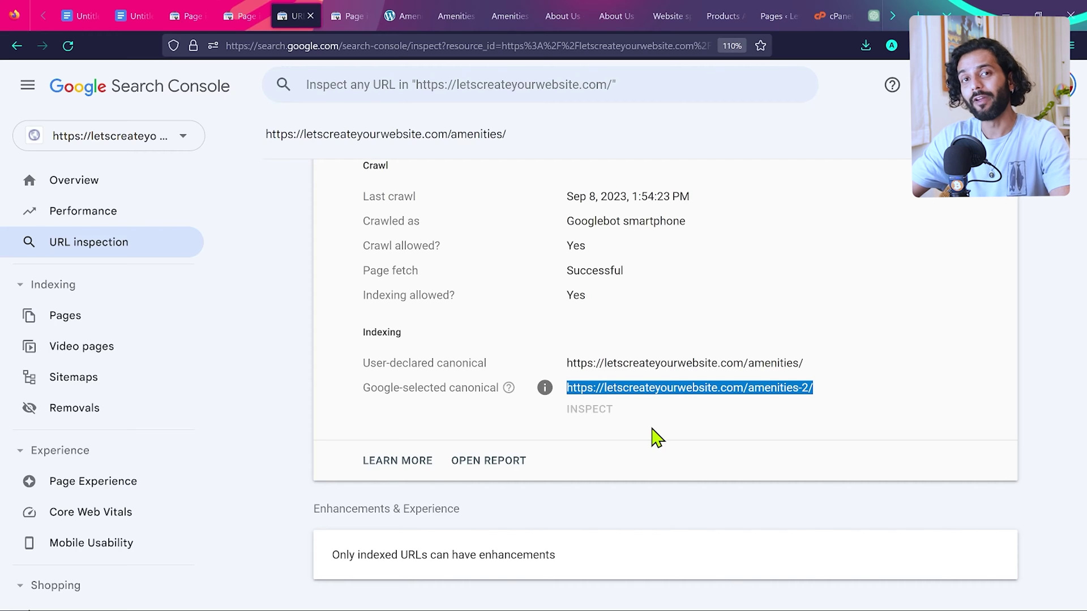
key(ctrl+Page_Up)
key(ctrl+Page_Up)
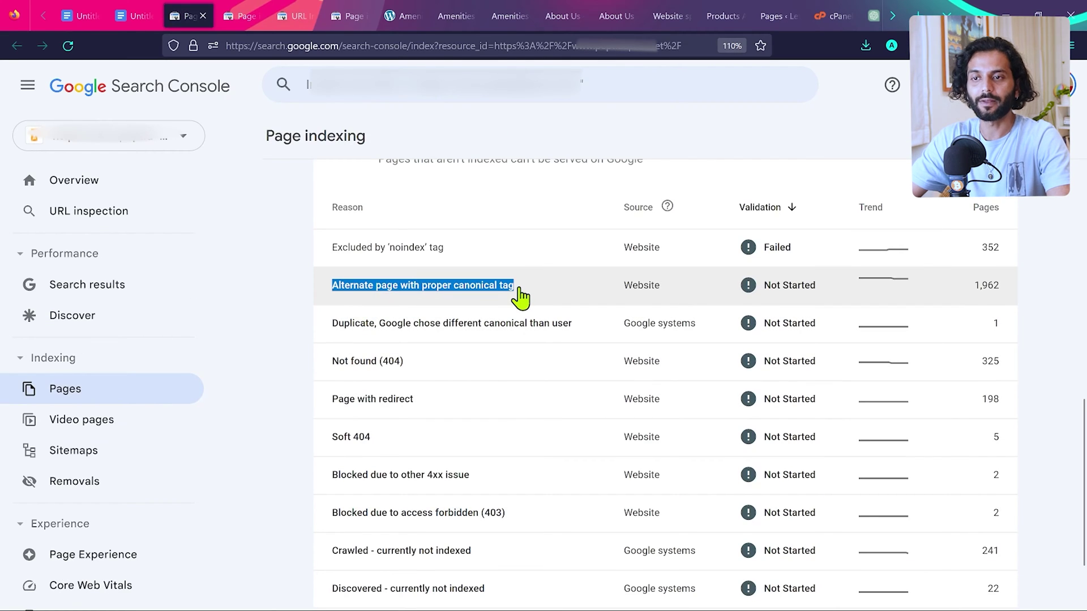
Step: Revisit the /amenities/ and /amenities-2/ pages, then return to the Page indexing report
key(ctrl+Page_Down)
key(ctrl+Page_Down)
click(449, 10)
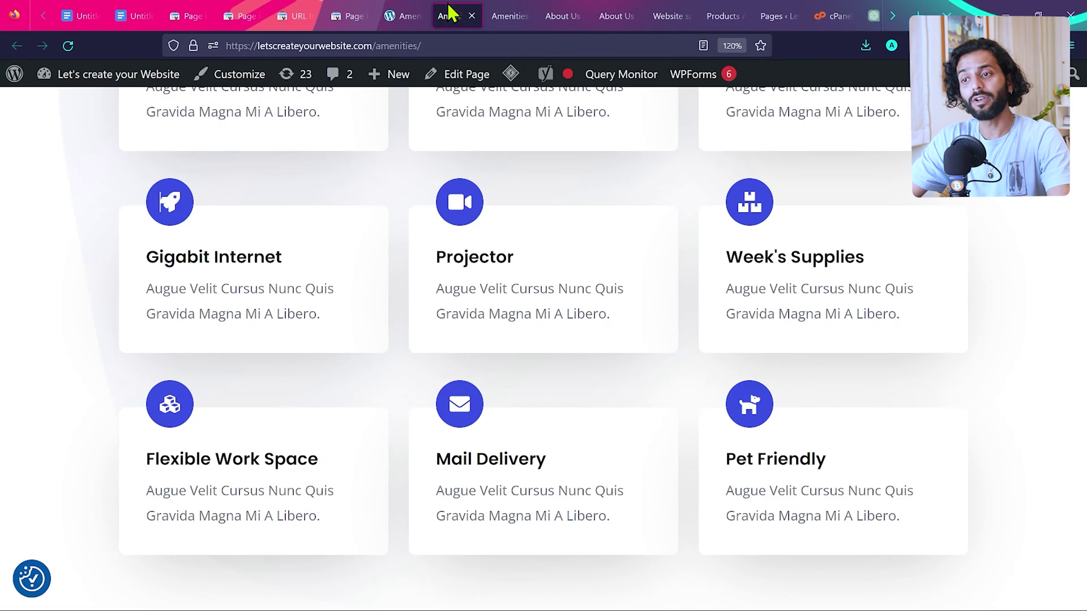
click(509, 11)
key(ctrl+Page_Up)
key(ctrl+Page_Up)
key(ctrl+Page_Up)
key(ctrl+Page_Up)
key(ctrl+Page_Up)
key(ctrl+Page_Up)
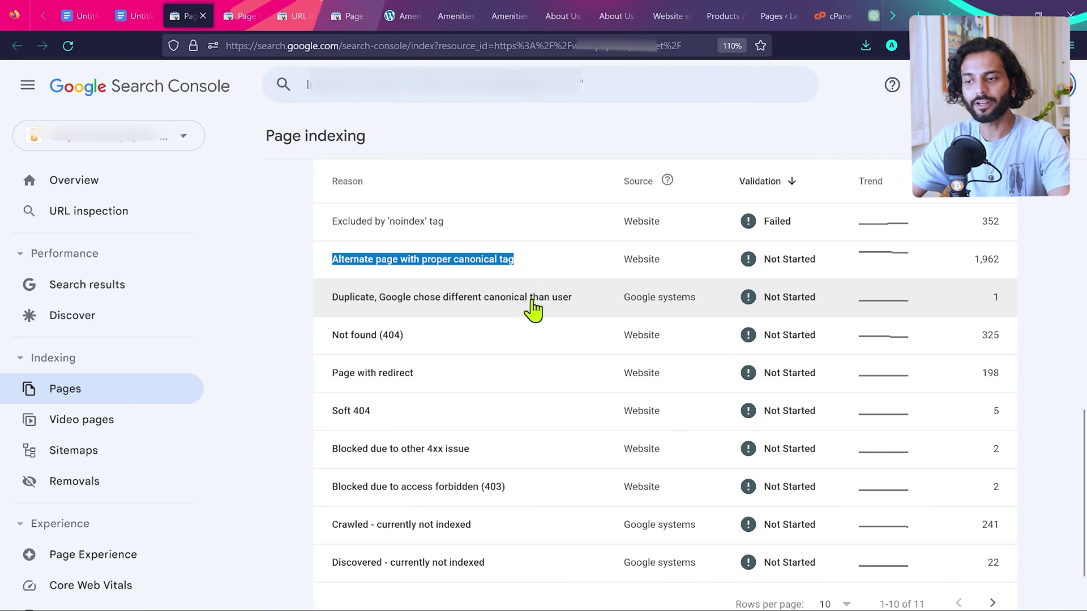
Step: Open the 'Alternate page with proper canonical tag' issue details covering 1.96K pages
click(334, 301)
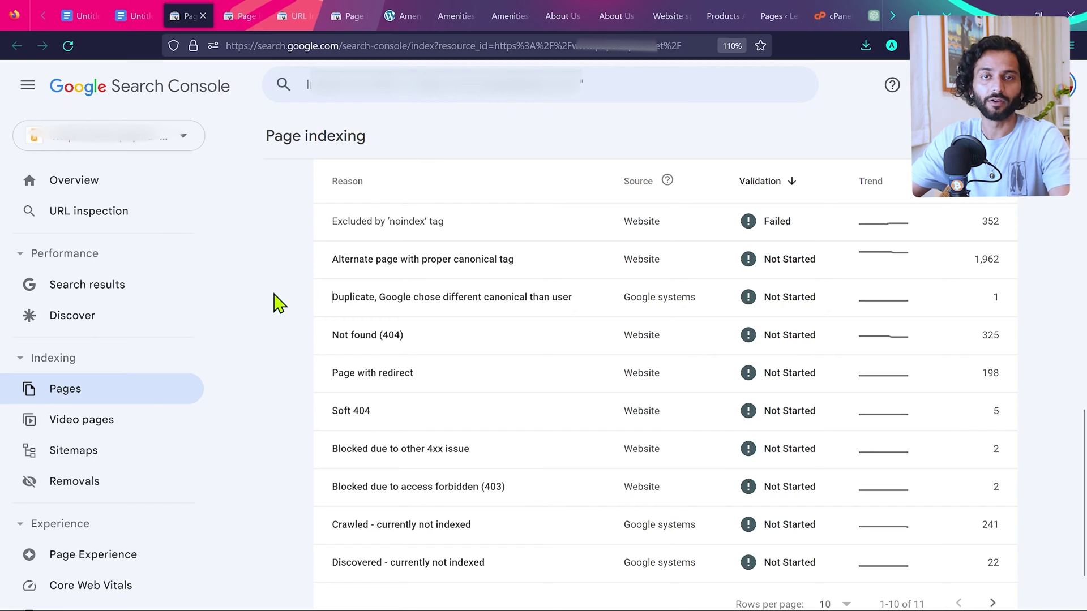
click(431, 149)
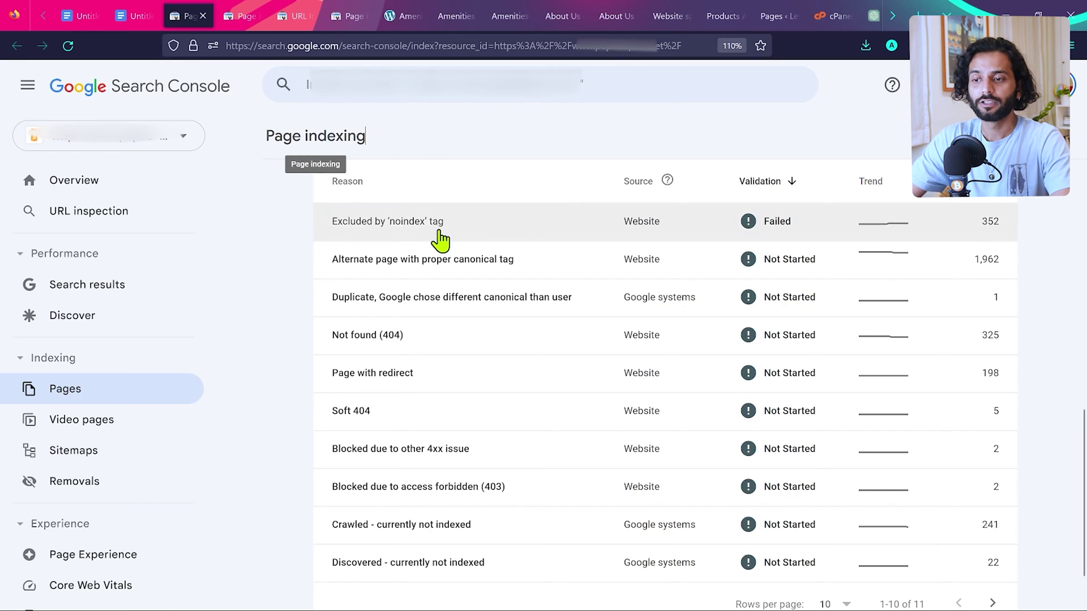
click(445, 260)
Step: Highlight the 1.96K affected-page count and scroll down to the example URLs
click(332, 382)
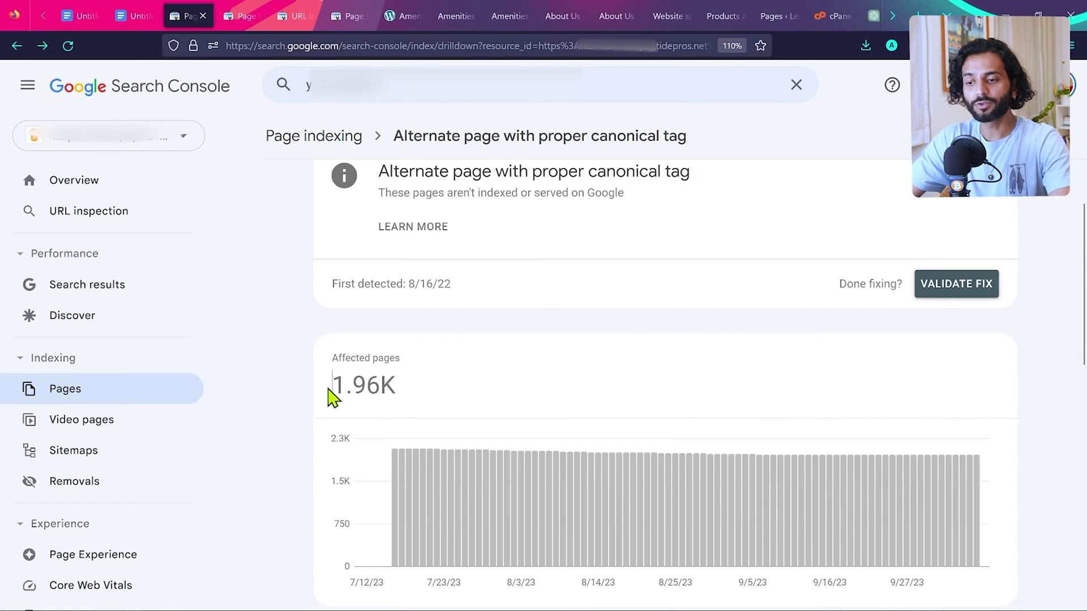
drag(329, 389, 425, 395)
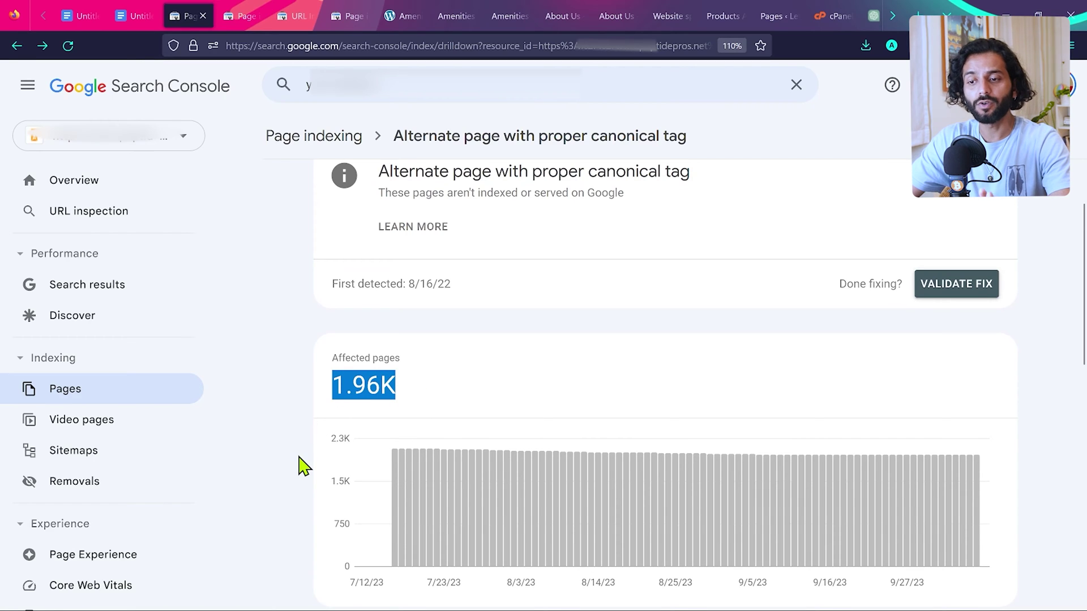
scroll(304, 466, down, 8)
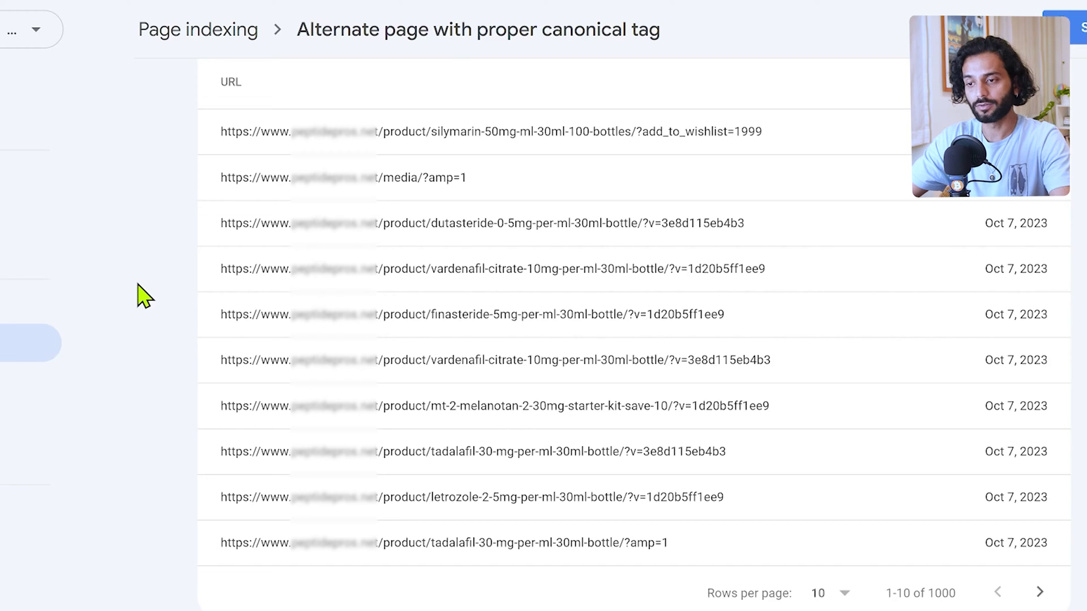
Step: Highlight the ?amp=1 suffix in the /media/?amp=1 example URL
drag(479, 180, 424, 182)
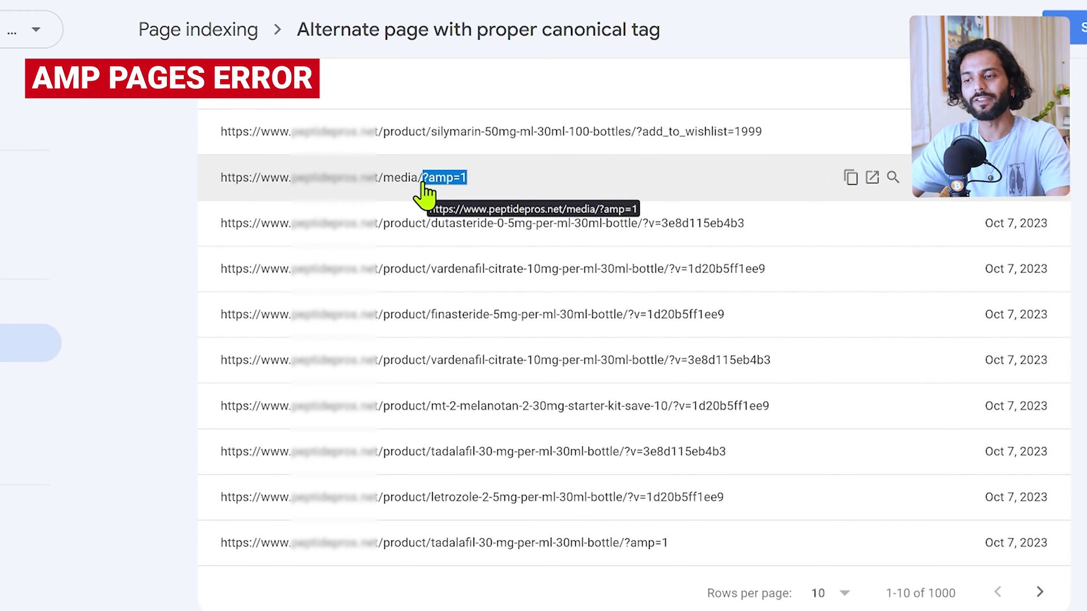
click(147, 216)
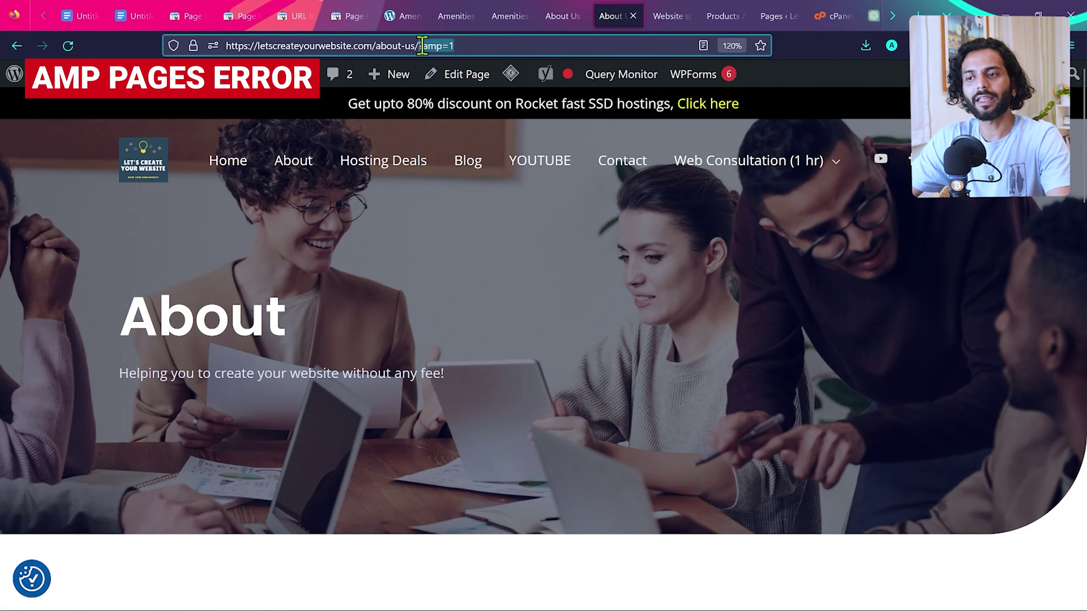
Step: Show the regular About Us page without ?amp=1 for comparison
click(546, 13)
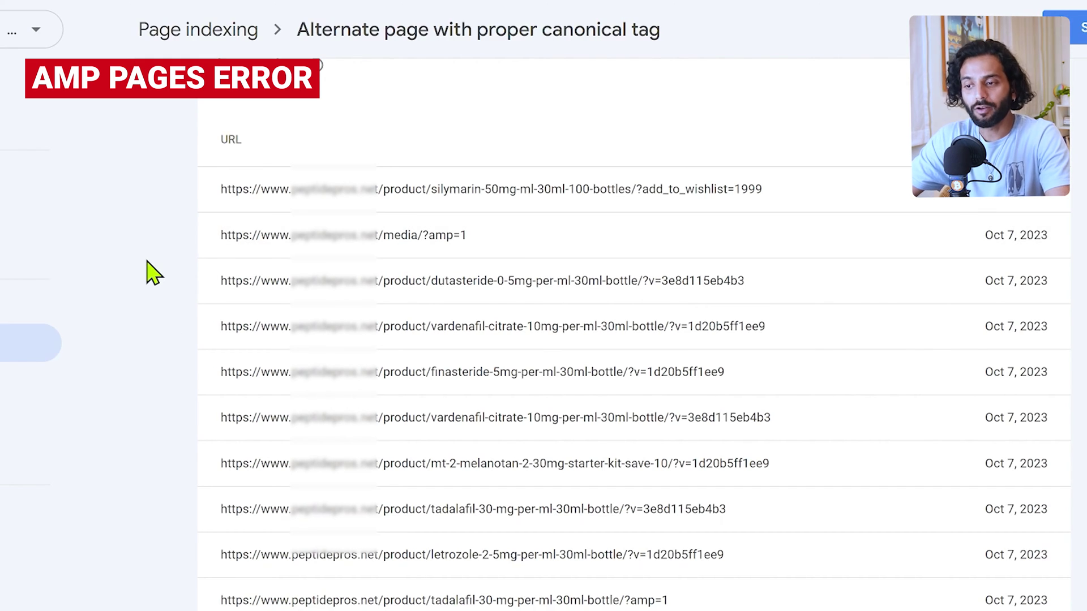
Step: Copy the /media/?amp=1 URL and open the Removals page in a new tab
scroll(163, 279, down, 3)
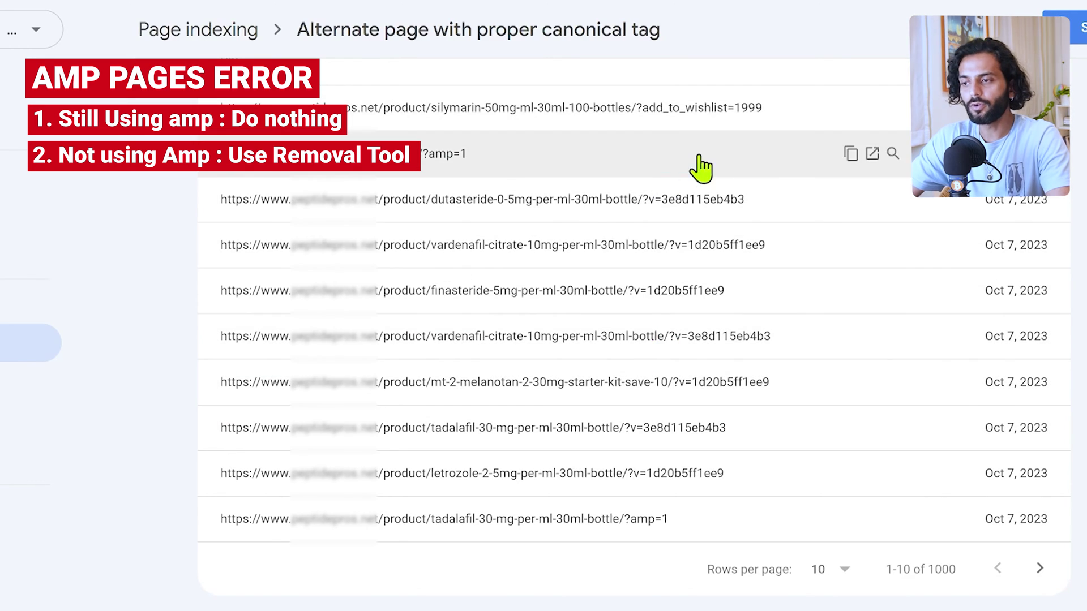
click(850, 154)
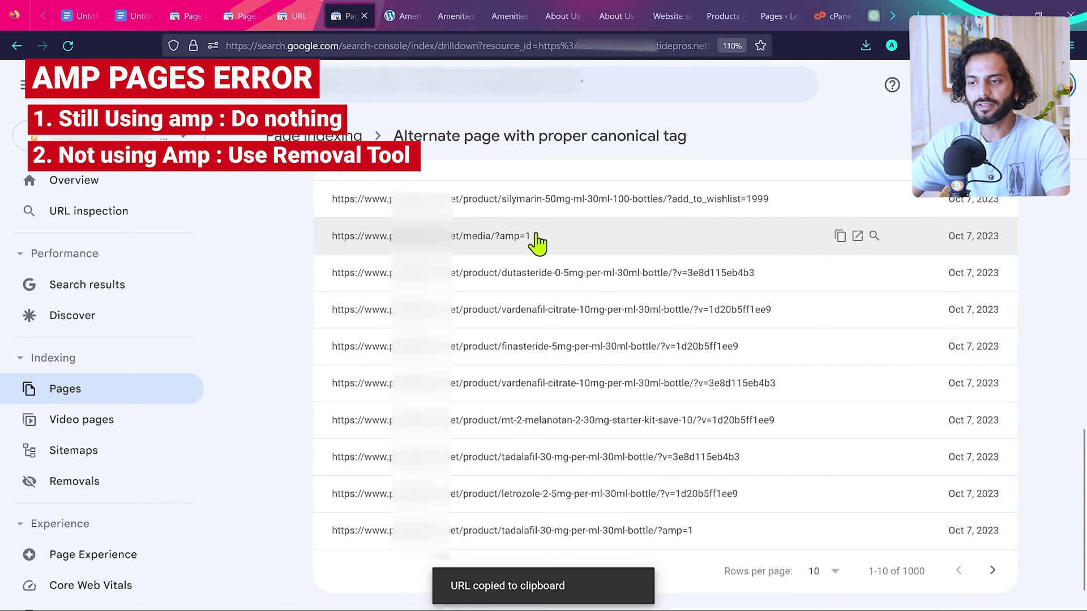
drag(535, 238, 318, 244)
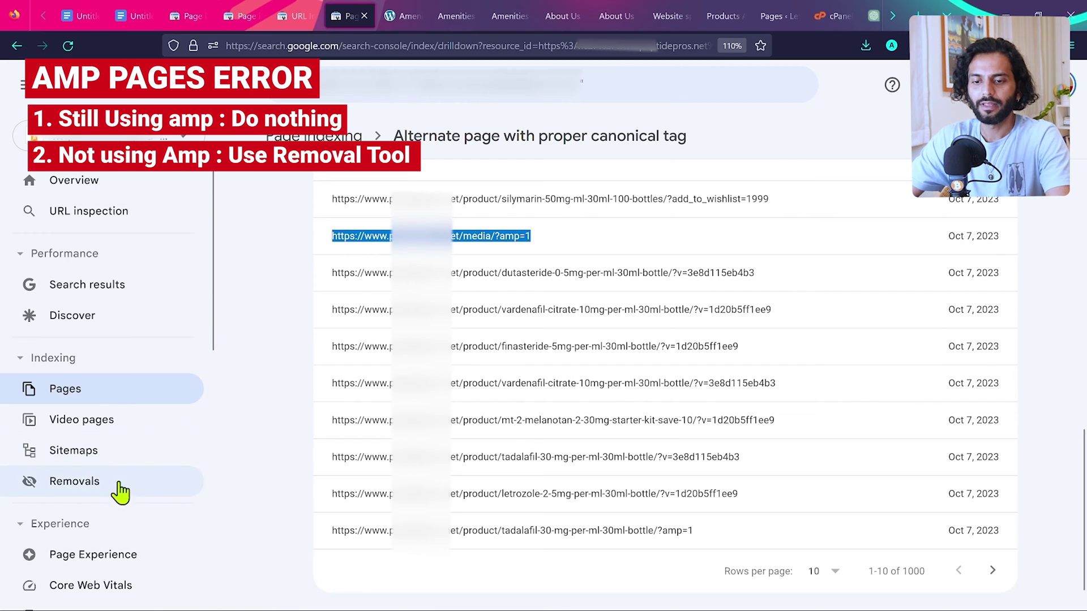
middle_click(97, 492)
Step: Start a new temporary removal request for the pasted /media/?amp=1 URL
key(ctrl+Tab)
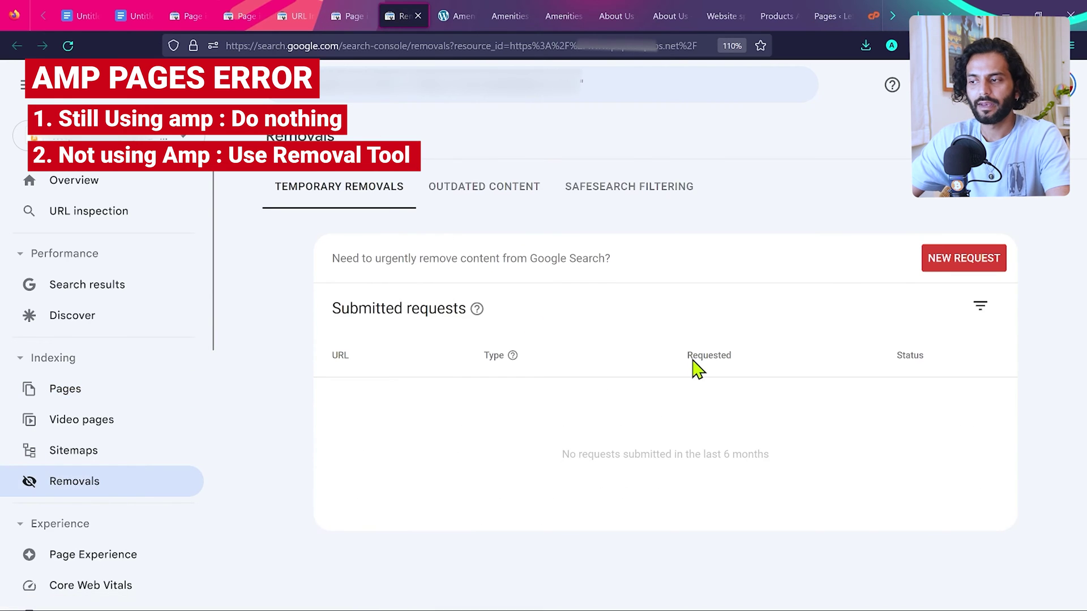
click(963, 259)
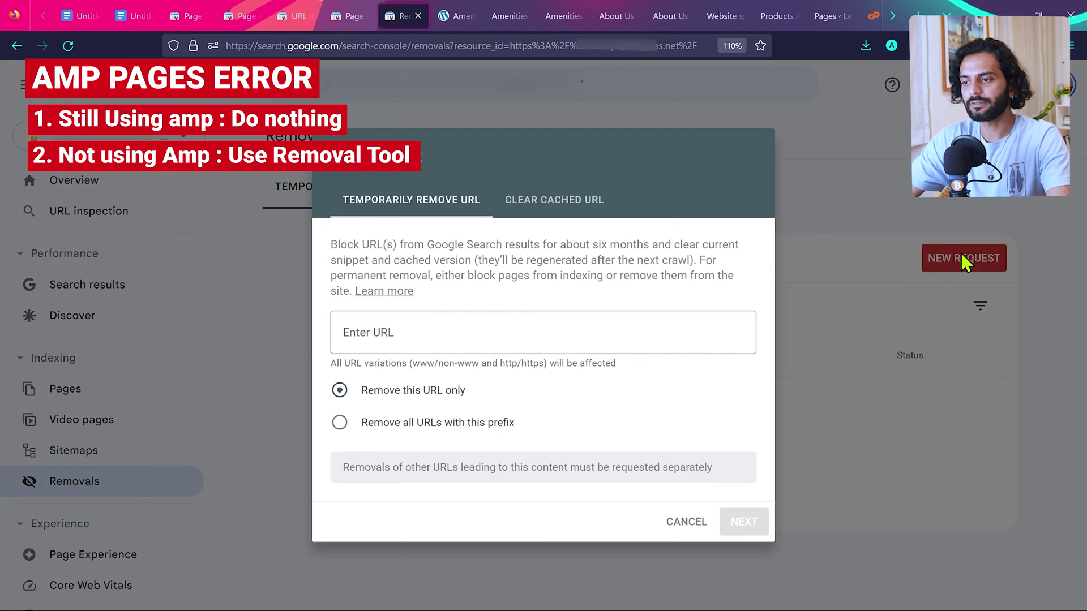
key(ctrl+v)
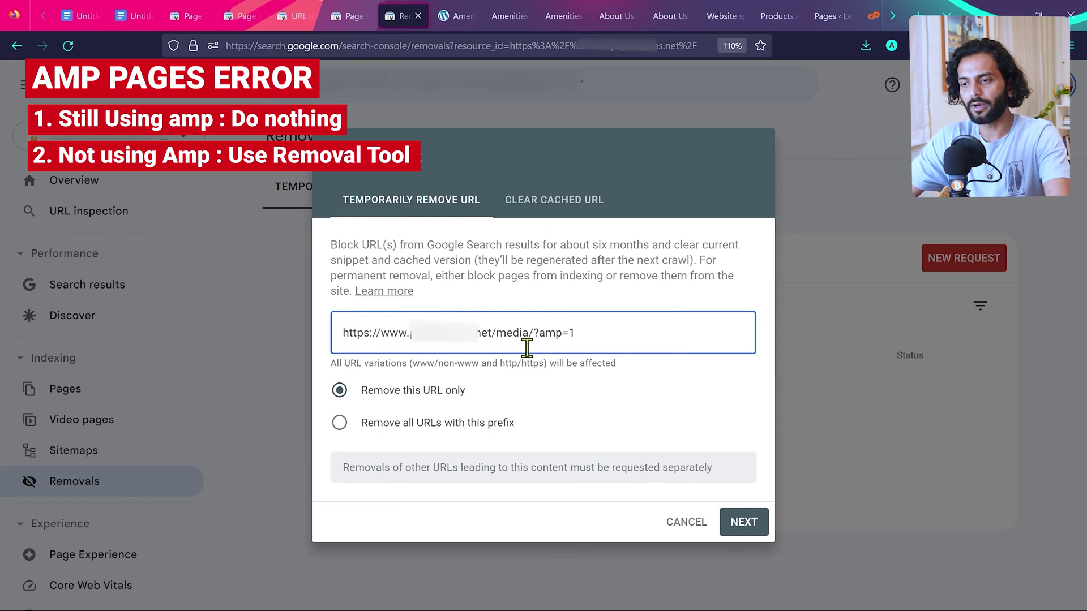
click(744, 528)
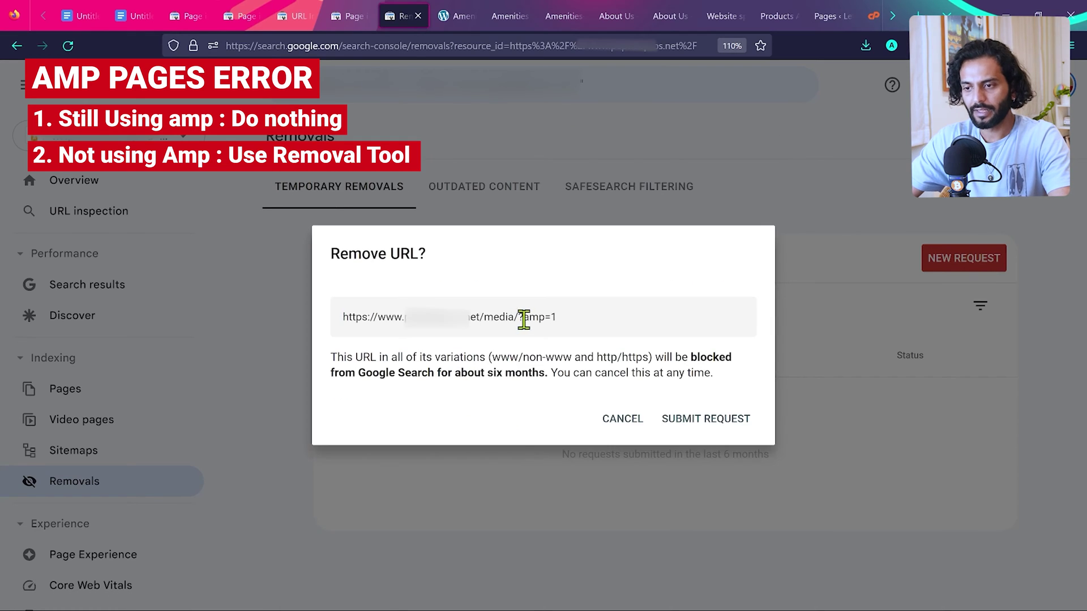
Step: Review the Remove URL? notes on URL variations and the six-month block, then close it
drag(335, 357, 466, 359)
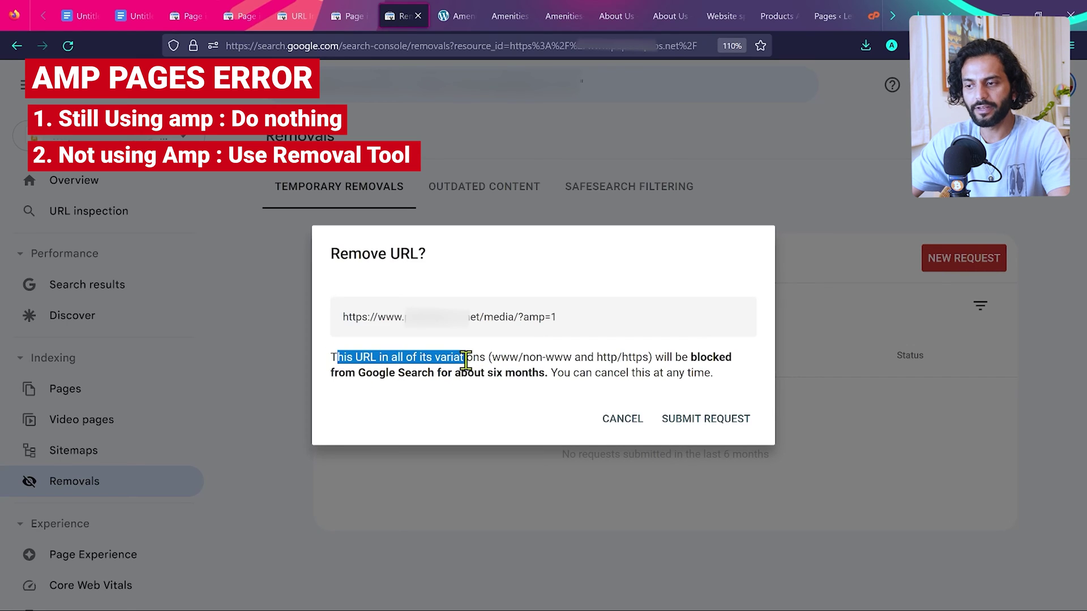
drag(373, 375, 553, 378)
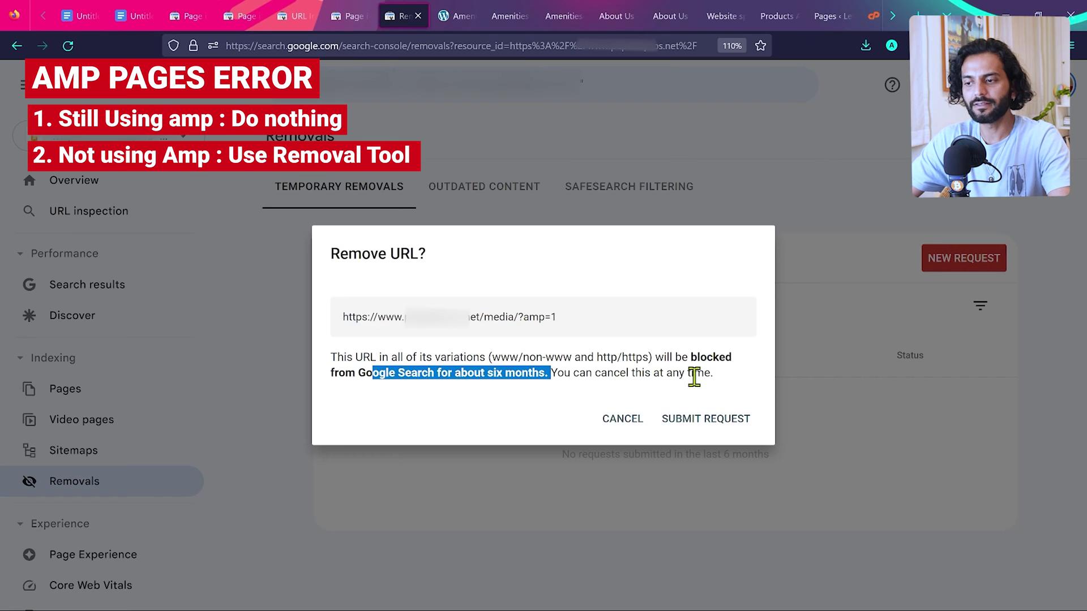
click(572, 406)
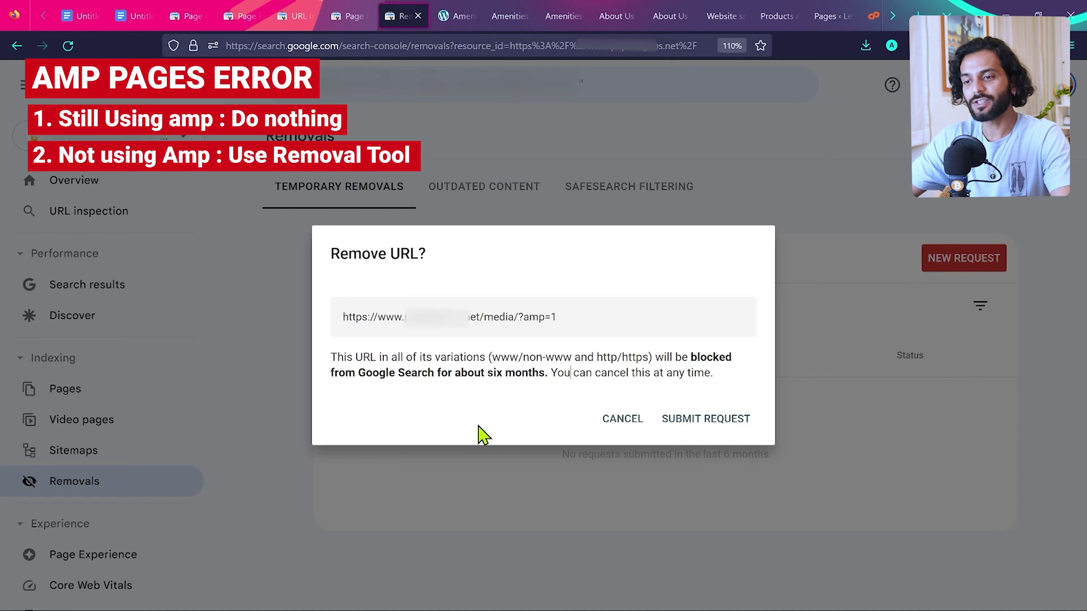
click(297, 380)
key(ctrl+shift+Tab)
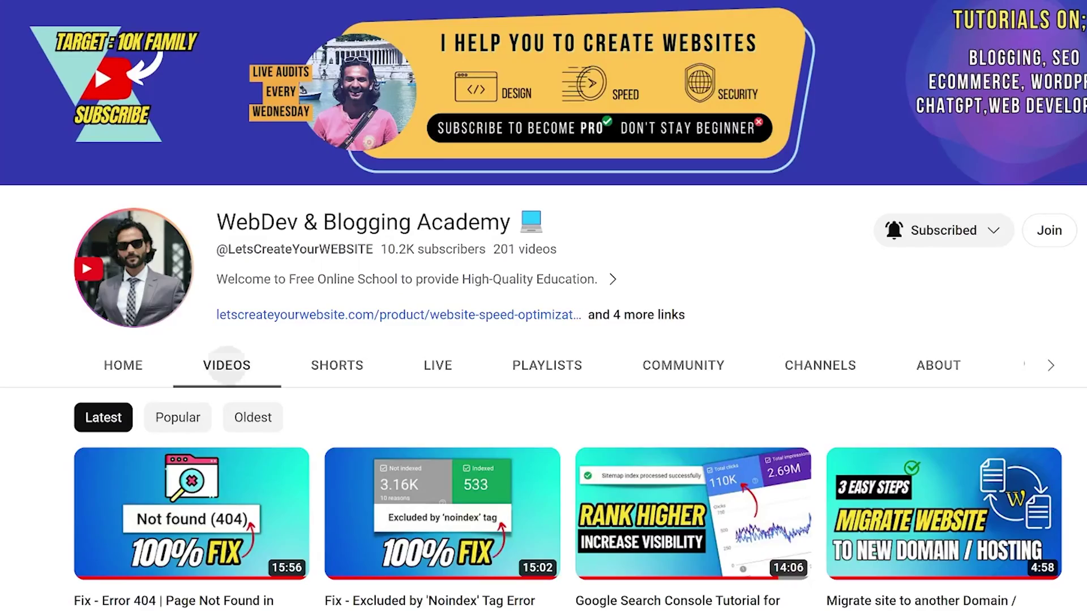
scroll(544, 340, down, 3)
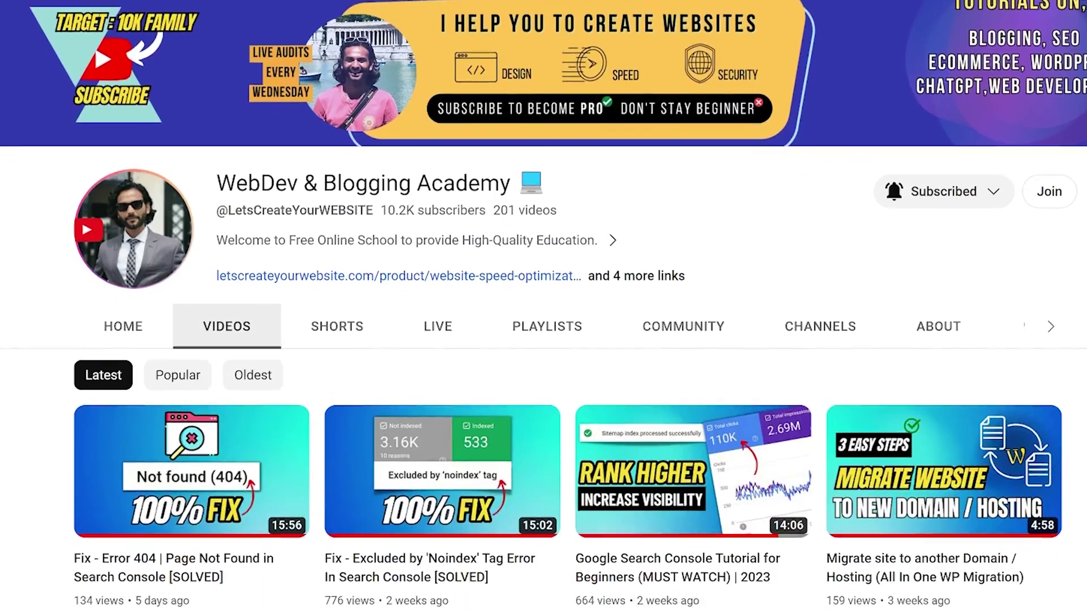
scroll(544, 339, down, 8)
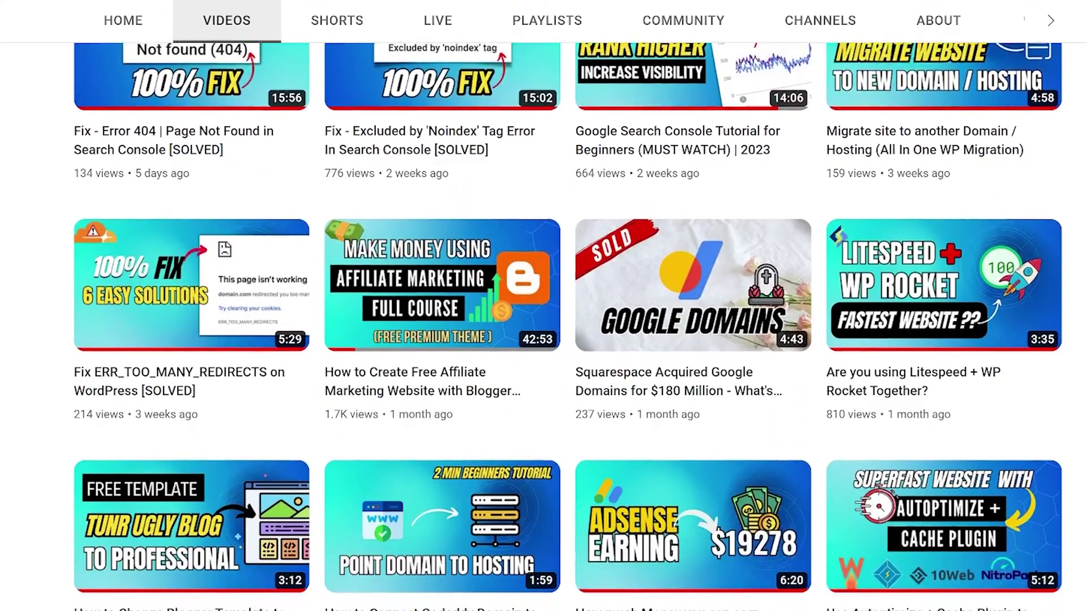
scroll(544, 340, down, 9)
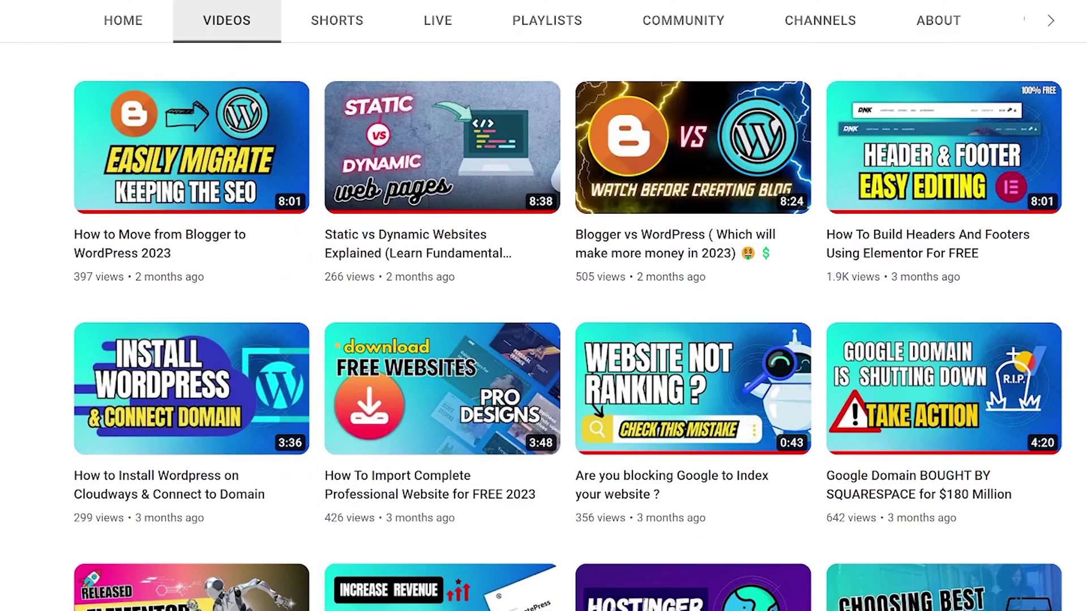
scroll(544, 339, down, 10)
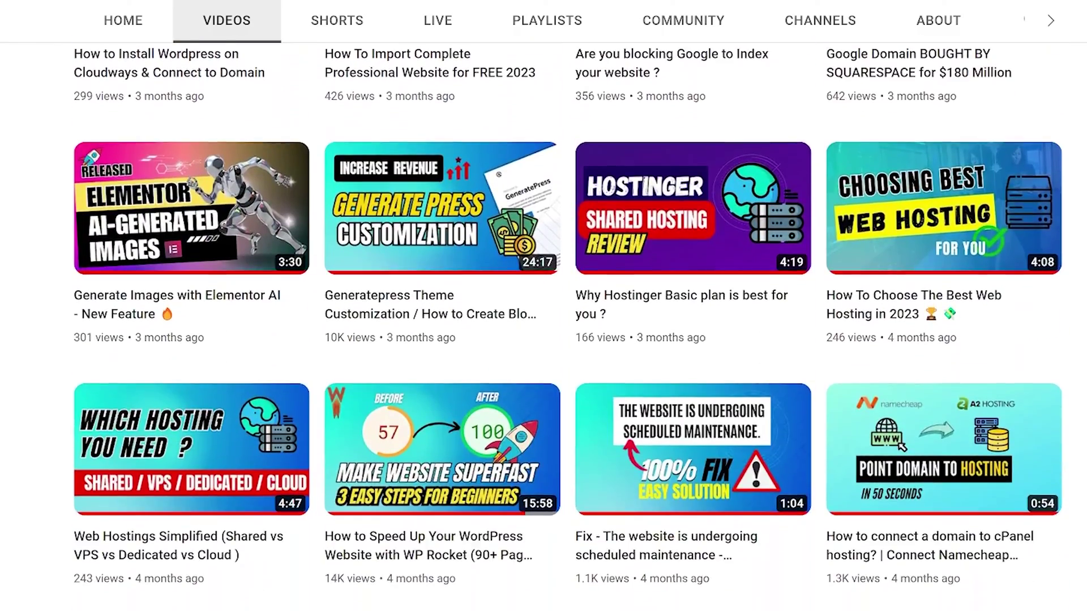
scroll(544, 339, down, 7)
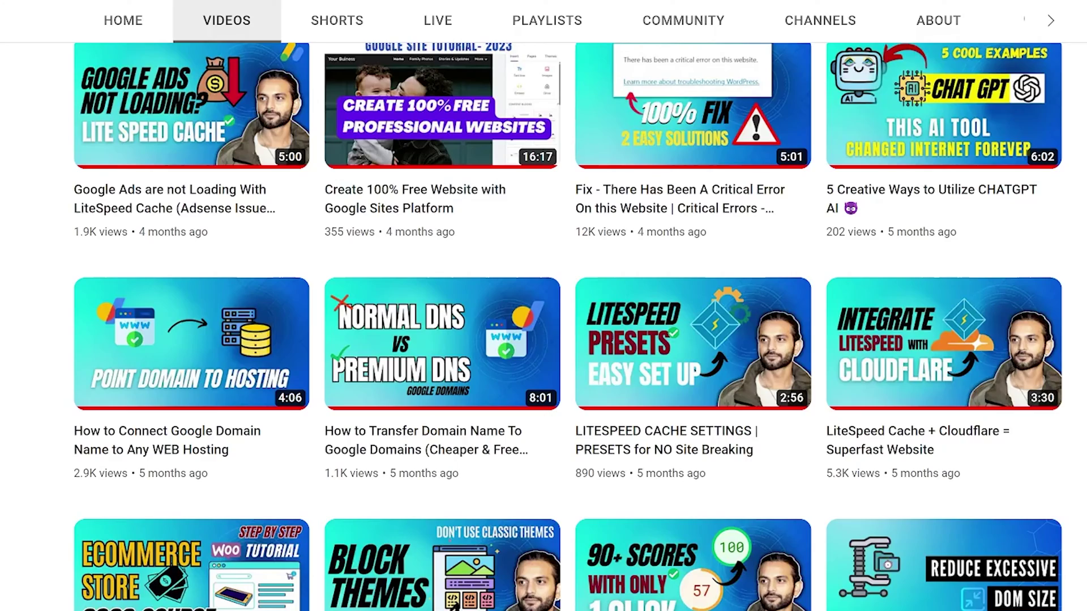
scroll(544, 340, down, 10)
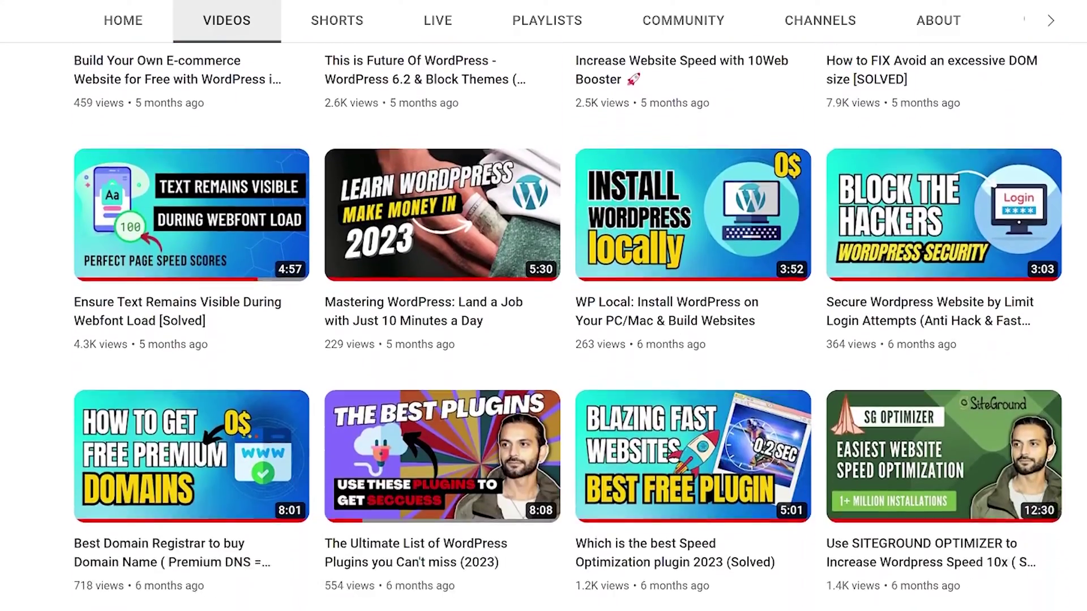
scroll(543, 339, down, 2)
scroll(544, 340, down, 11)
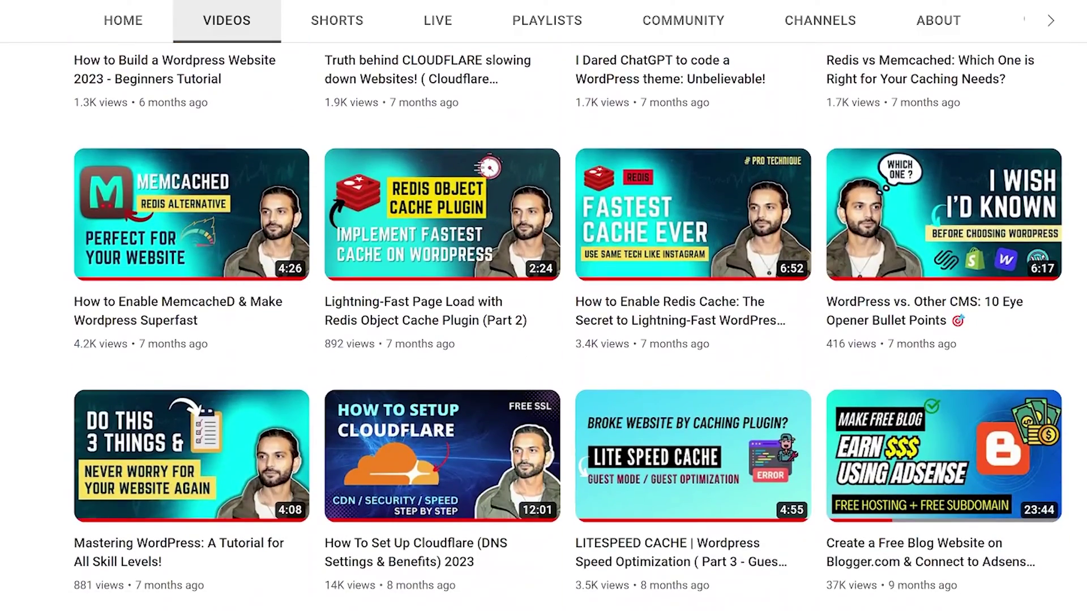
scroll(544, 340, down, 9)
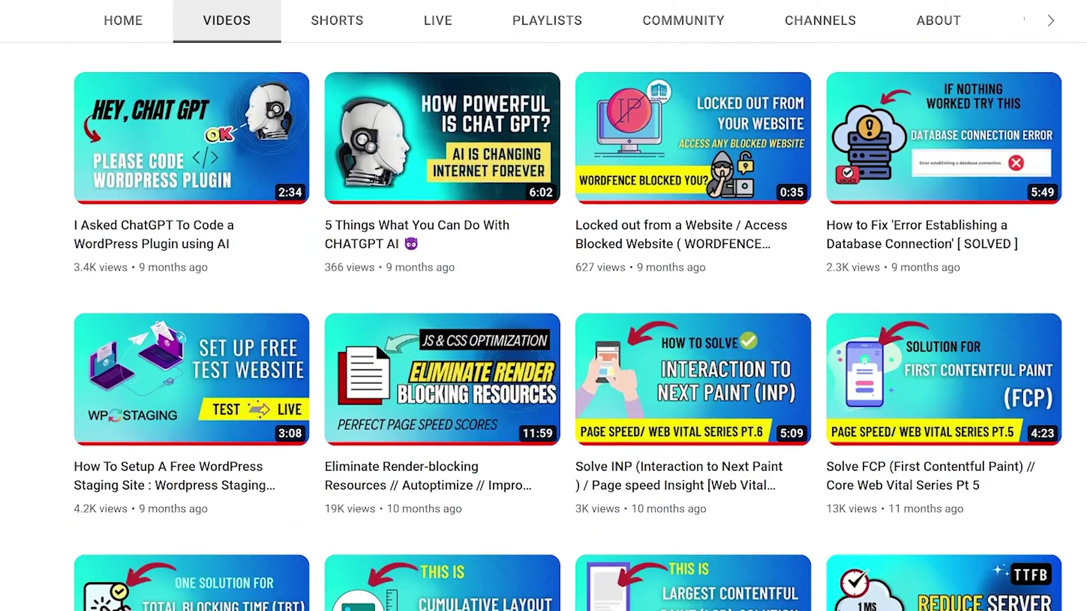
scroll(544, 340, down, 11)
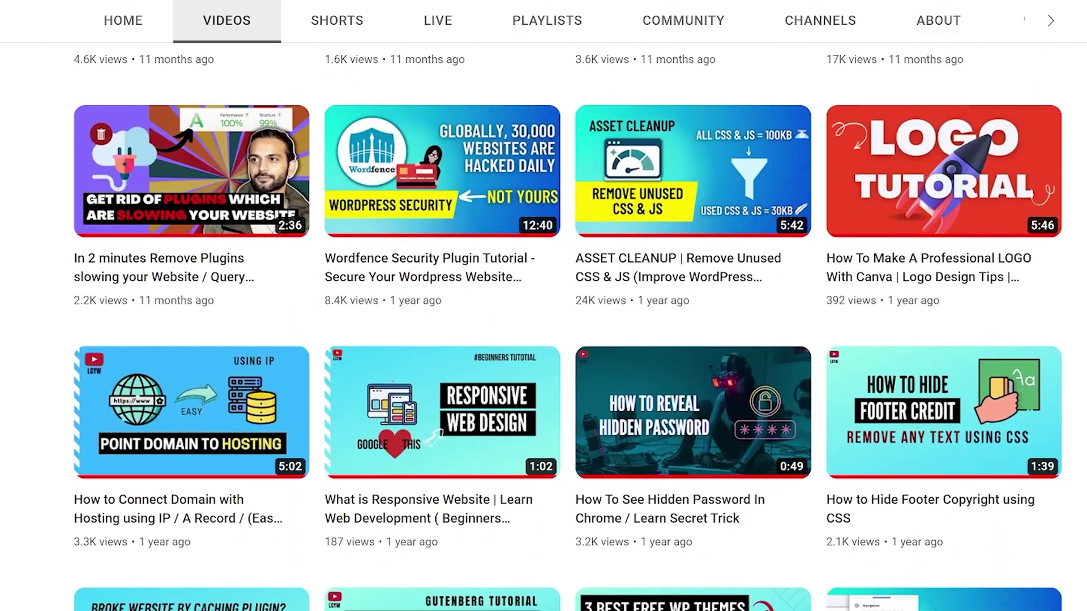
scroll(543, 340, up, 20)
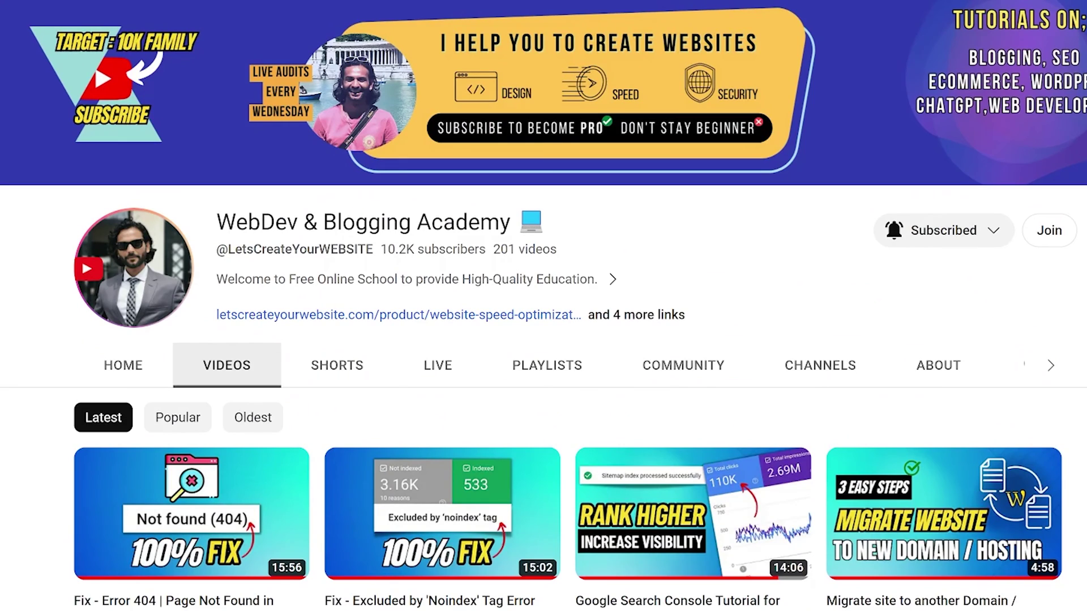
click(995, 233)
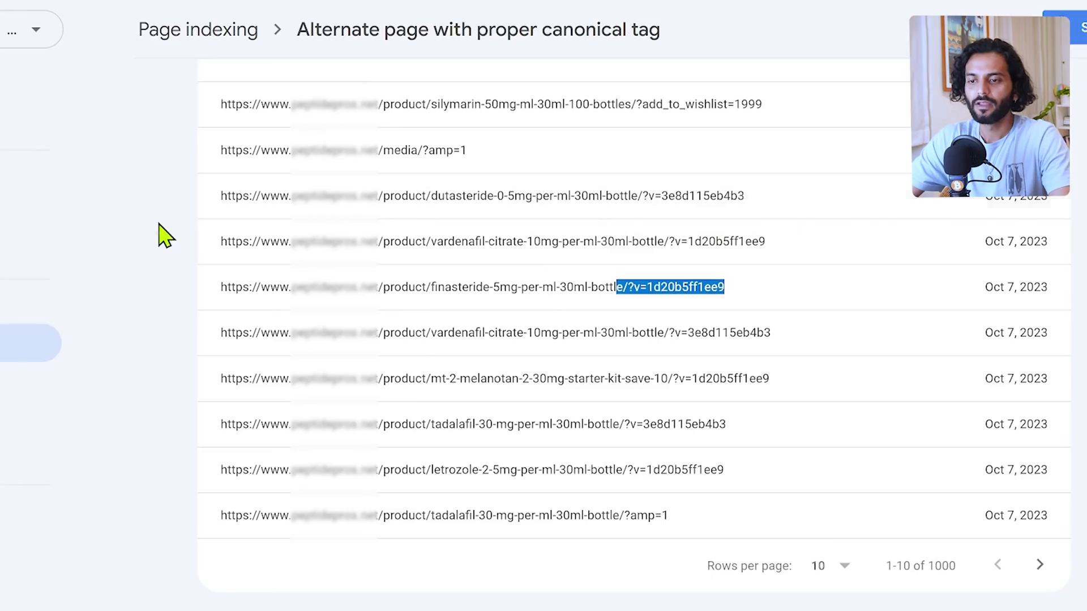
click(163, 235)
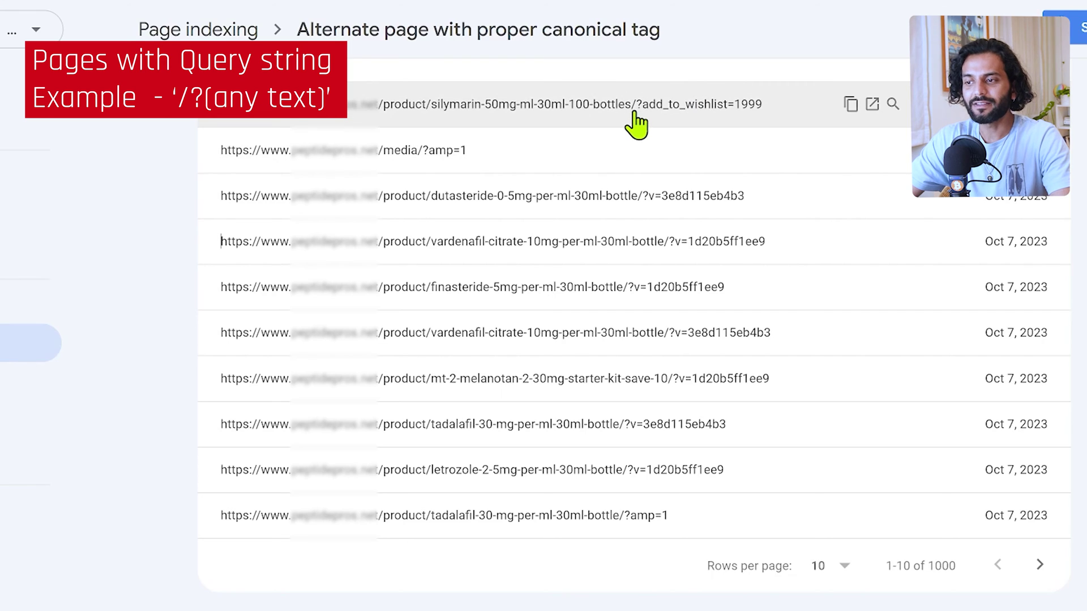
drag(636, 110, 770, 111)
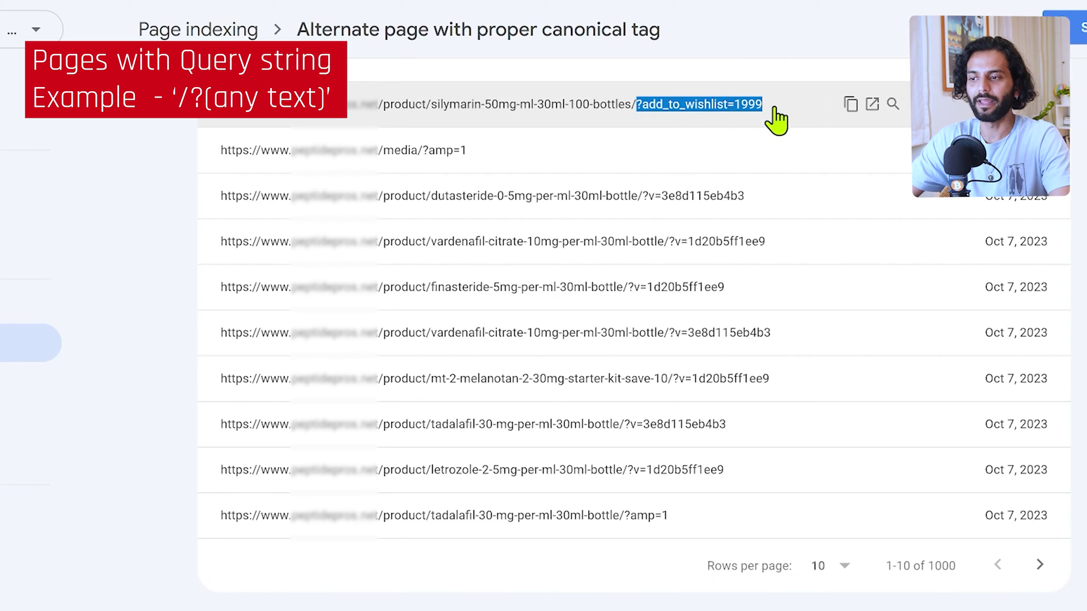
drag(647, 200, 742, 201)
drag(669, 247, 769, 249)
drag(633, 291, 737, 291)
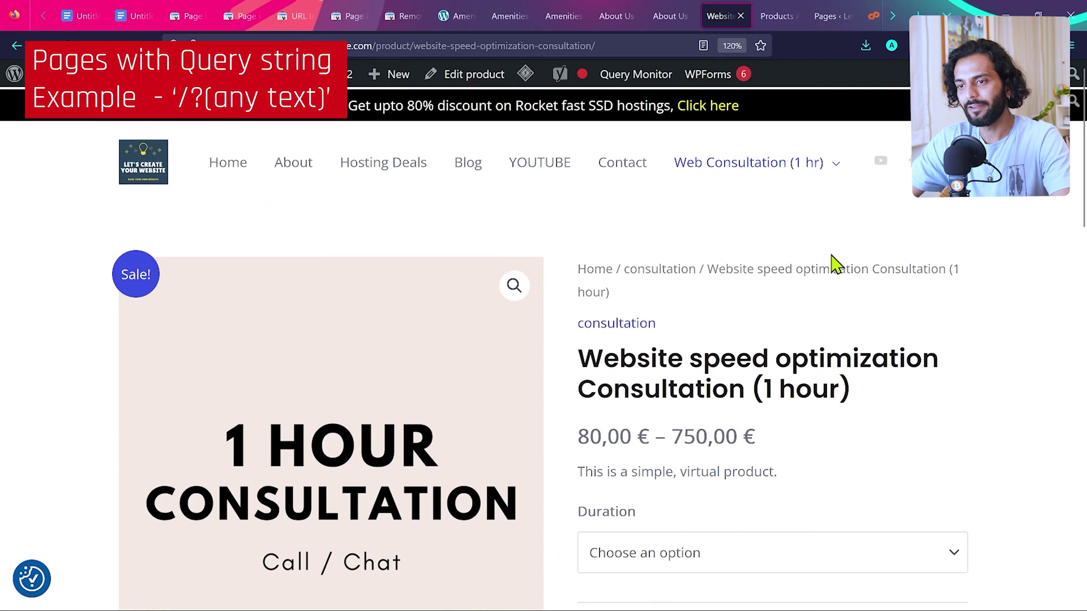
Step: Choose the 60min Duration for the consultation so the 80,00 € sale price shows, then review the page
scroll(835, 264, down, 1)
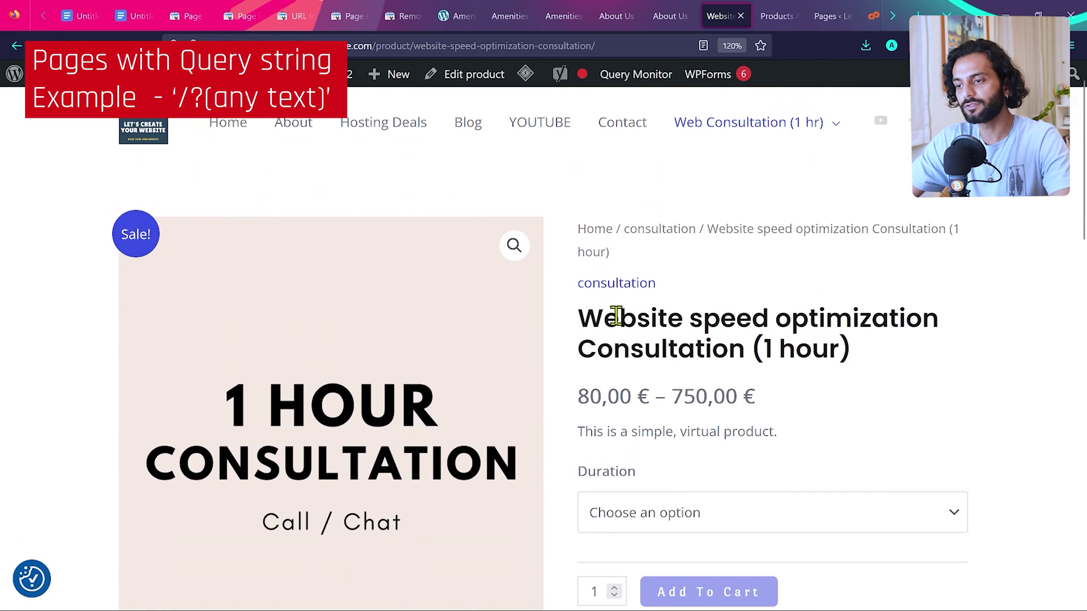
scroll(788, 340, down, 3)
click(702, 396)
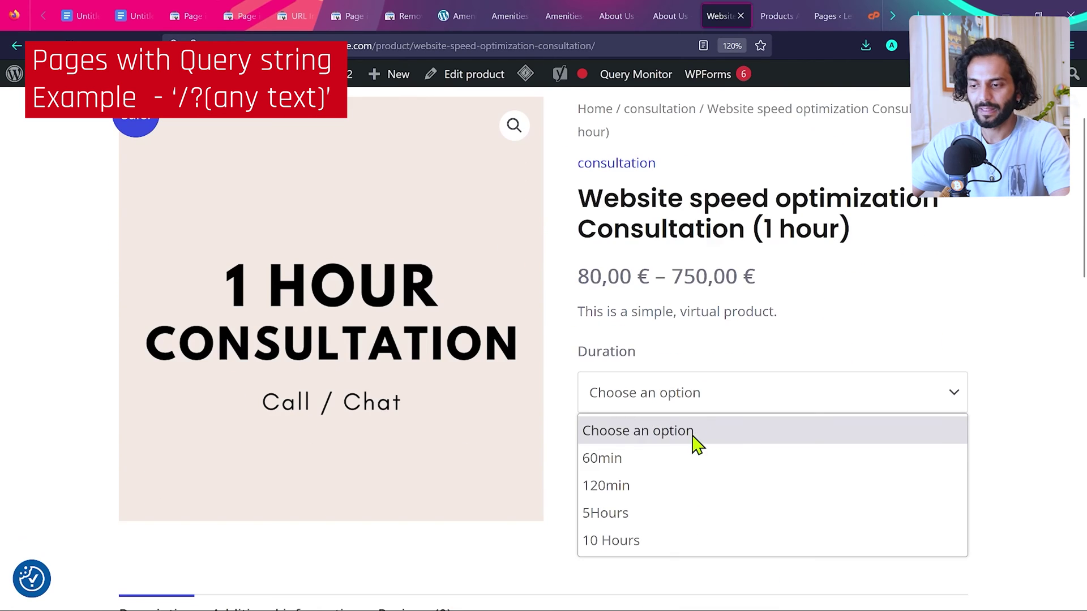
click(628, 459)
click(719, 398)
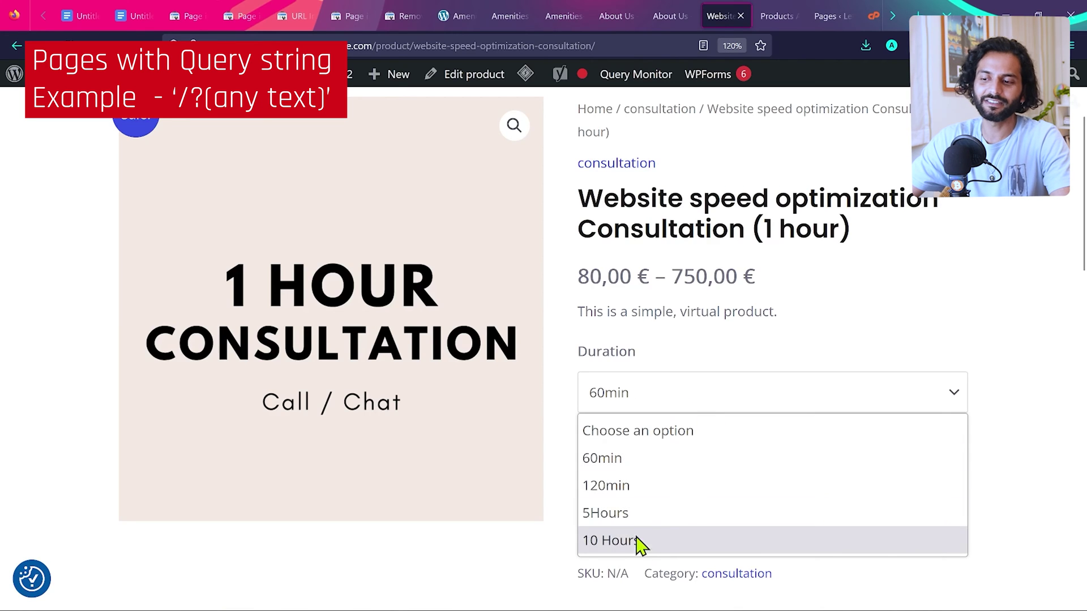
click(866, 314)
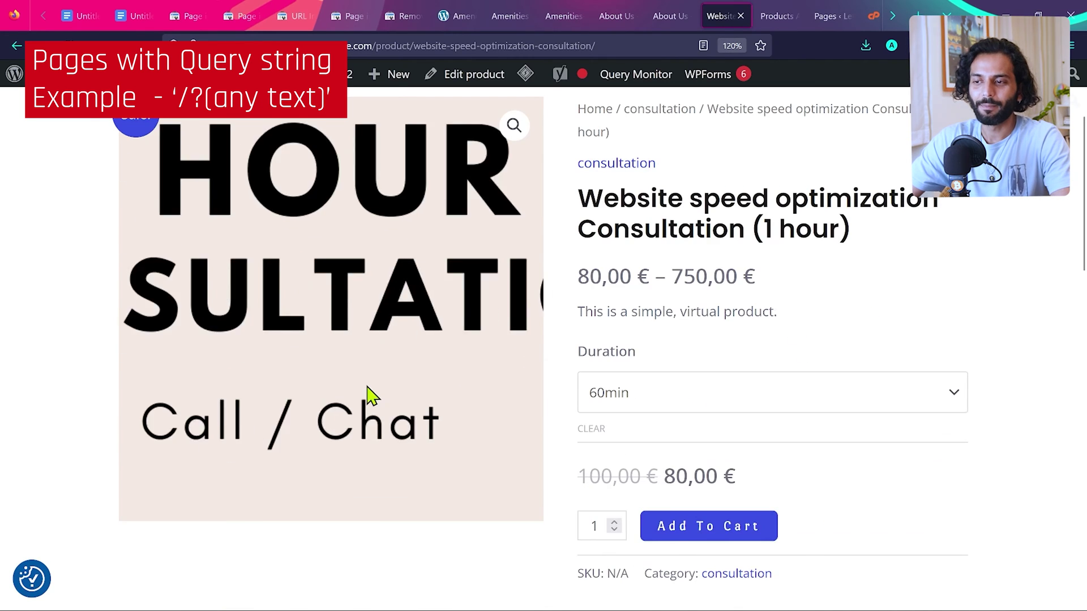
scroll(363, 385, up, 3)
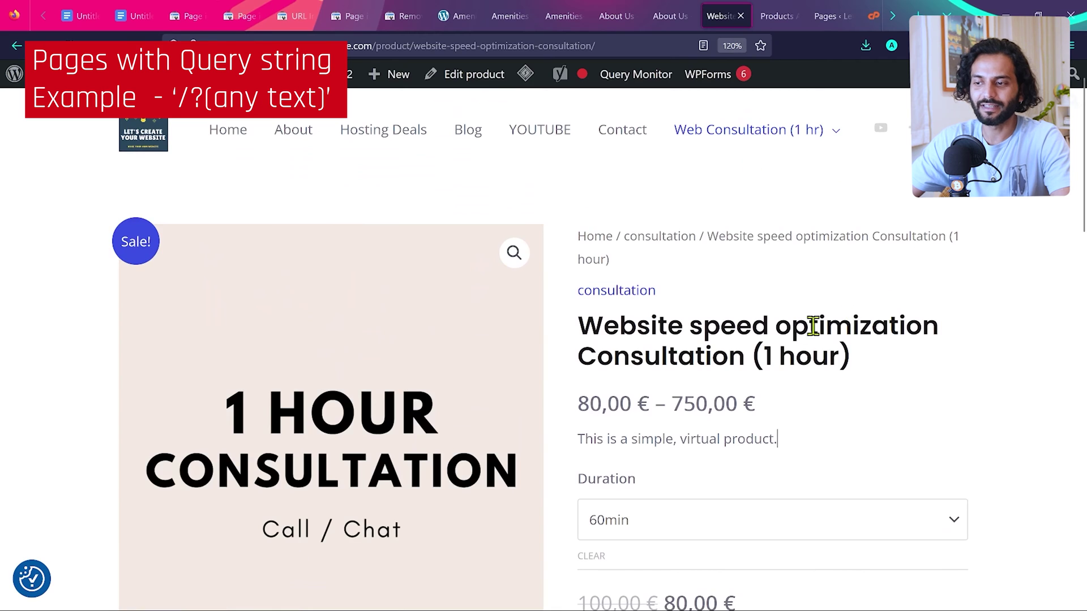
scroll(813, 326, down, 10)
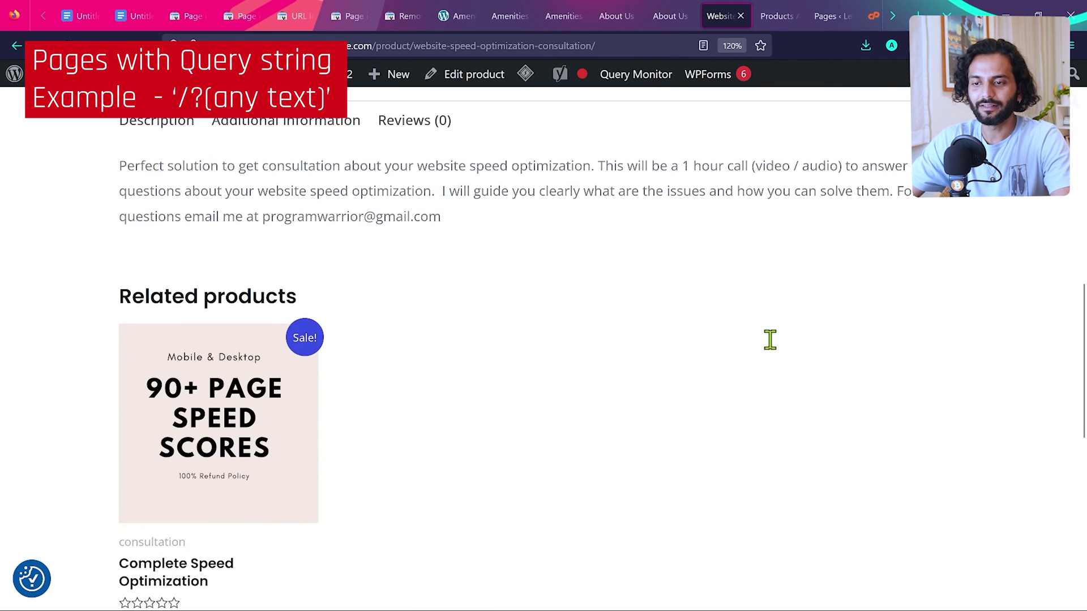
scroll(504, 497, down, 7)
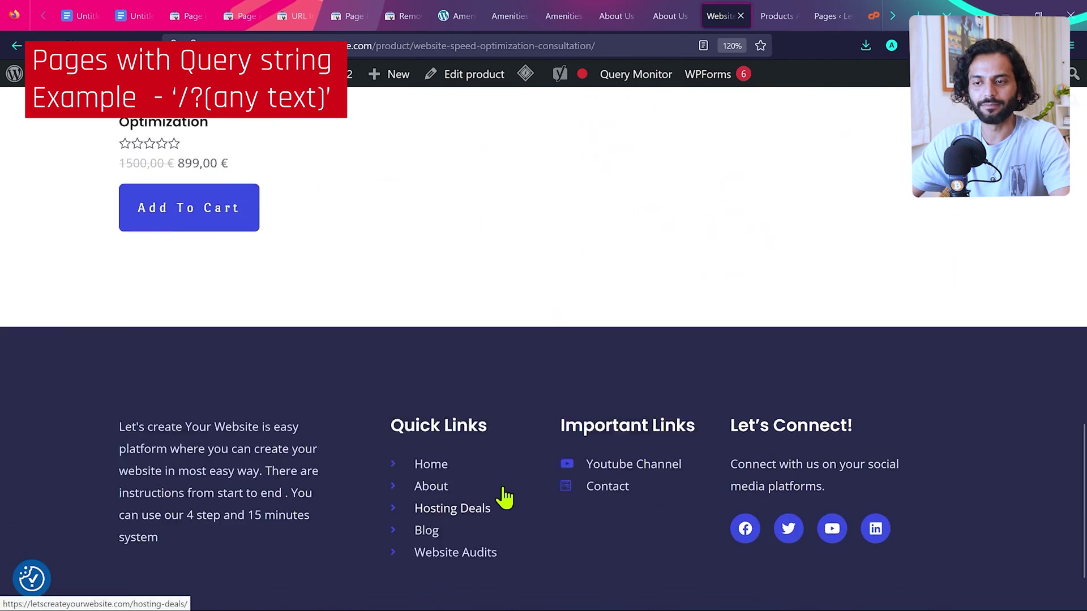
scroll(505, 497, up, 4)
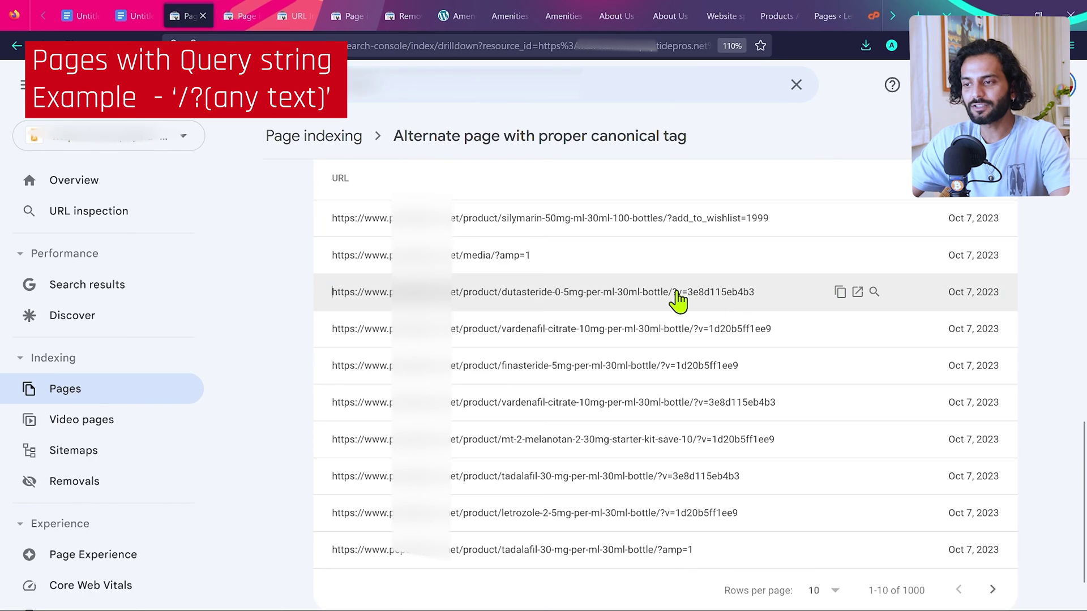
drag(677, 292, 757, 292)
drag(665, 365, 739, 367)
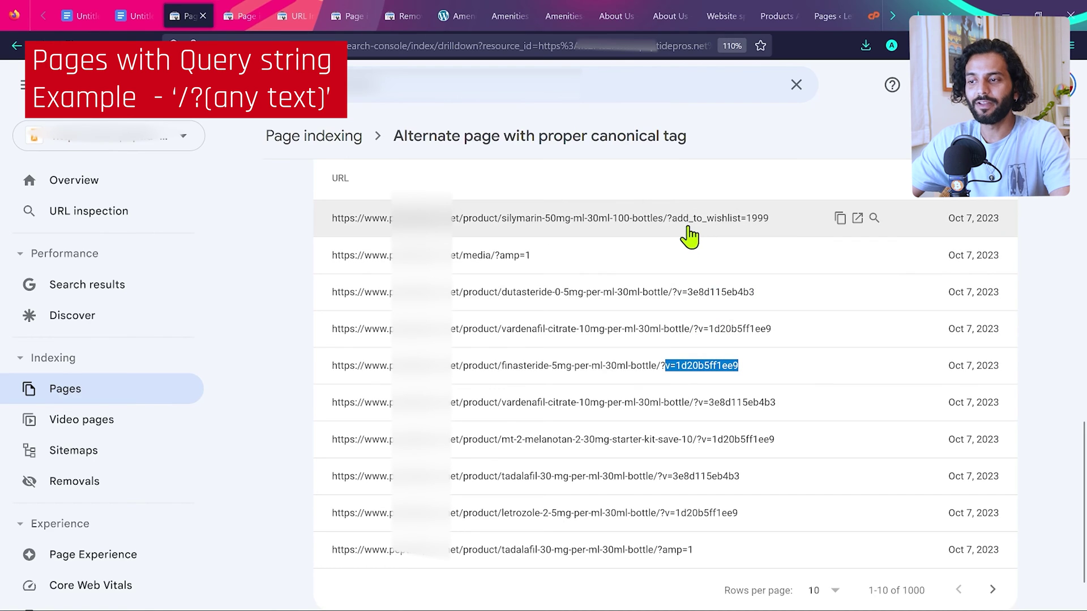
drag(672, 227, 779, 229)
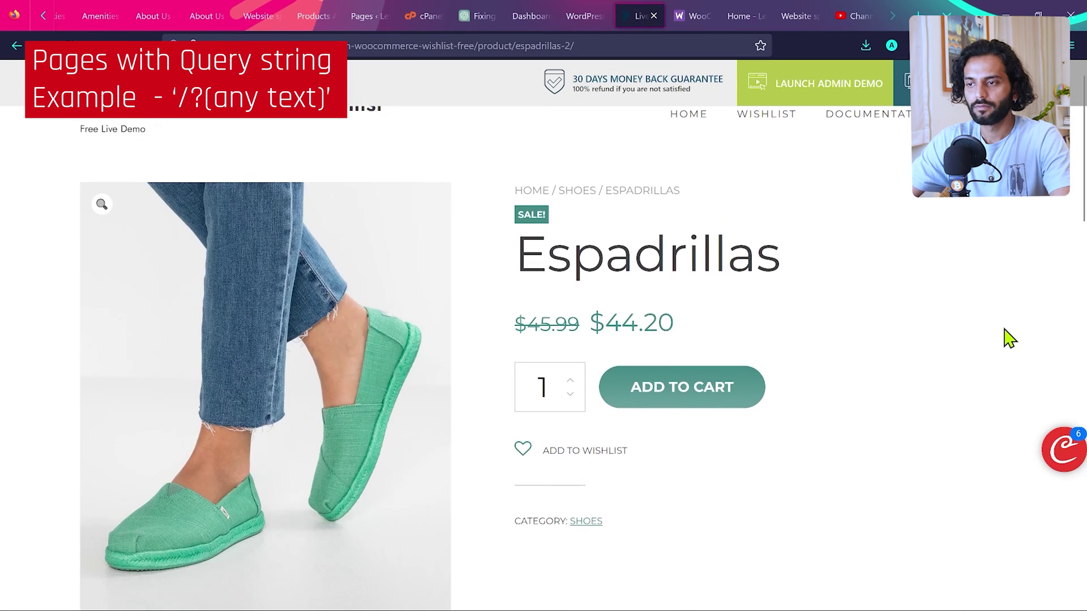
scroll(1007, 340, down, 1)
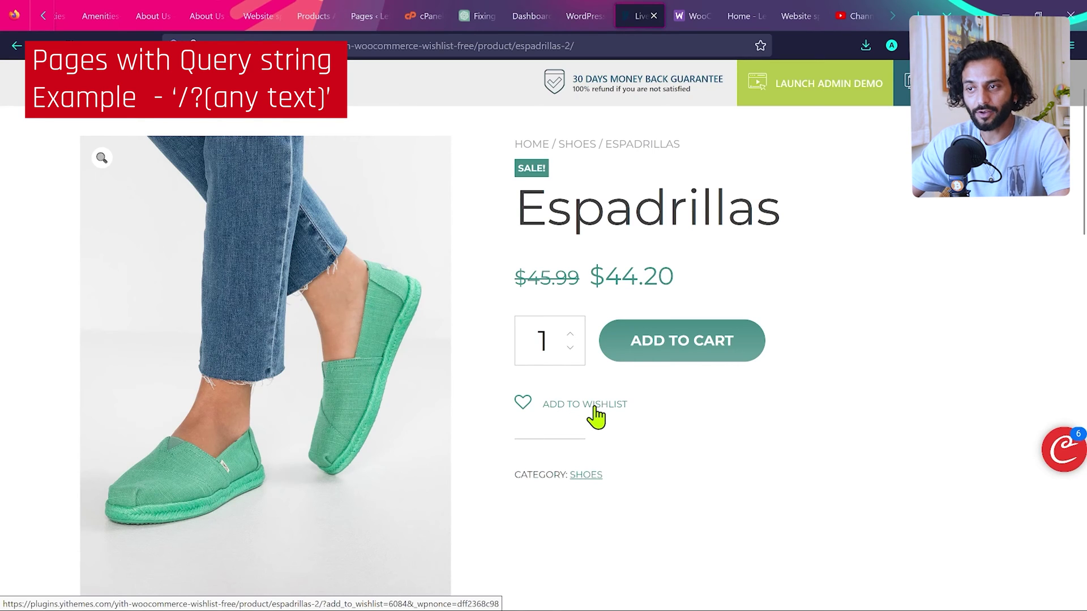
Step: Add the Espadrillas shoes to the YITH wishlist
click(594, 407)
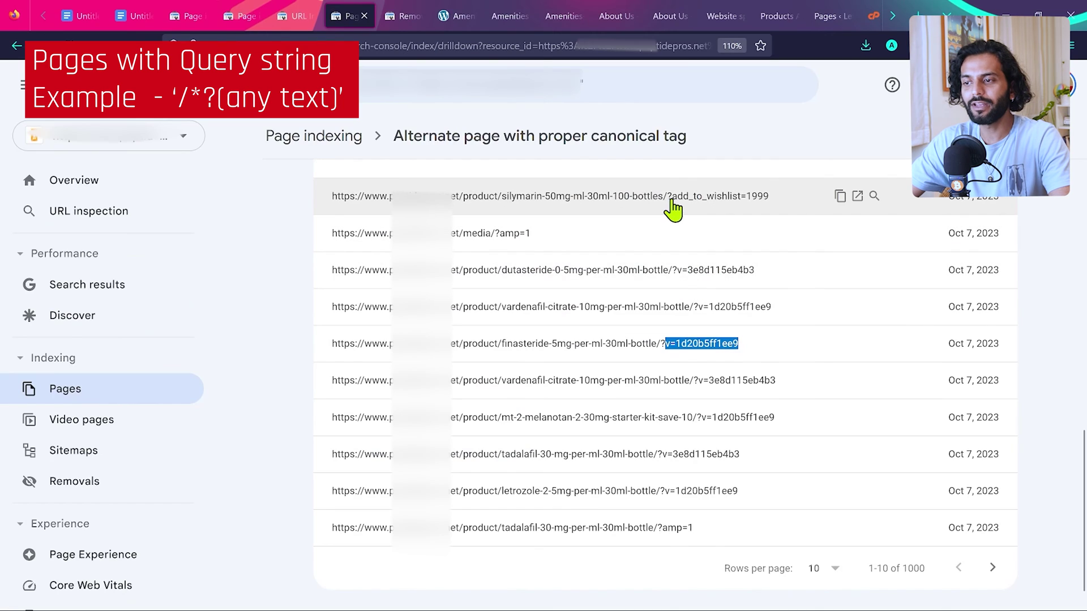
Step: Highlight the add_to_wishlist query strings while paging forward to rows 21–30 of 1000
drag(672, 202, 786, 208)
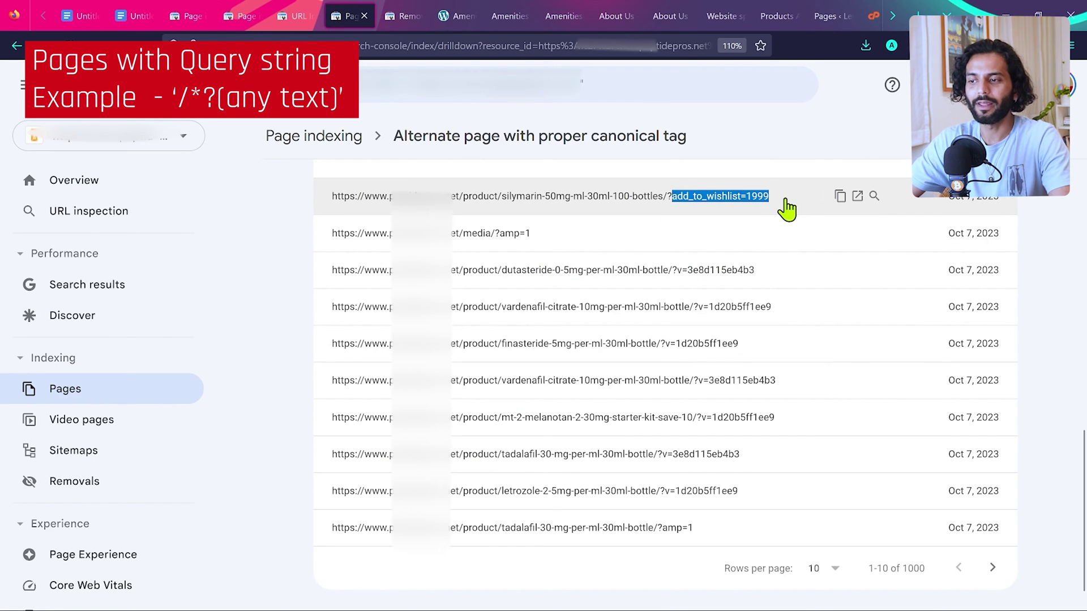
click(992, 569)
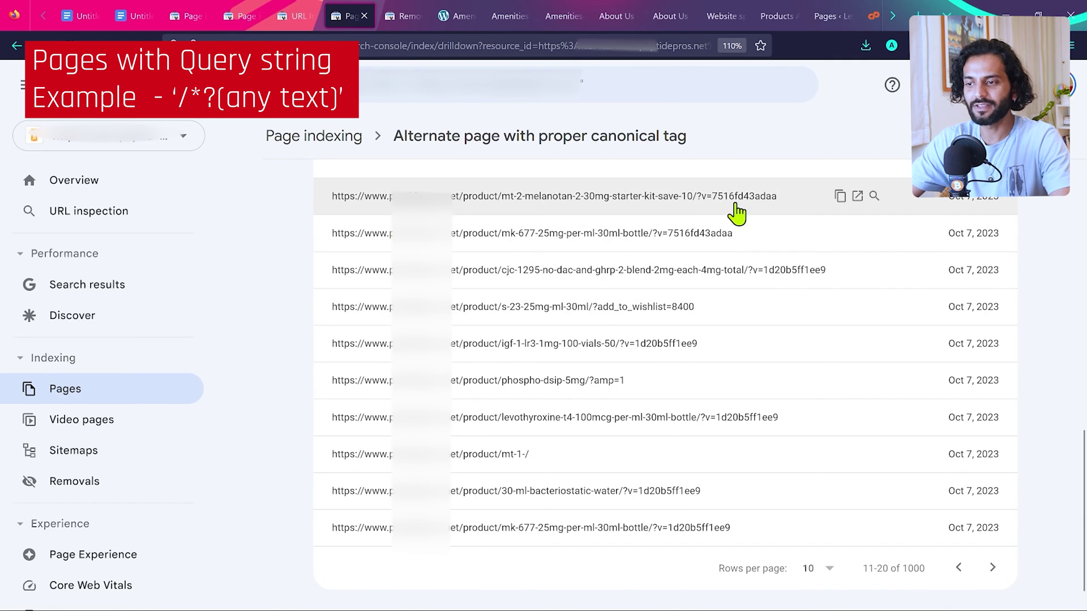
drag(597, 309, 695, 309)
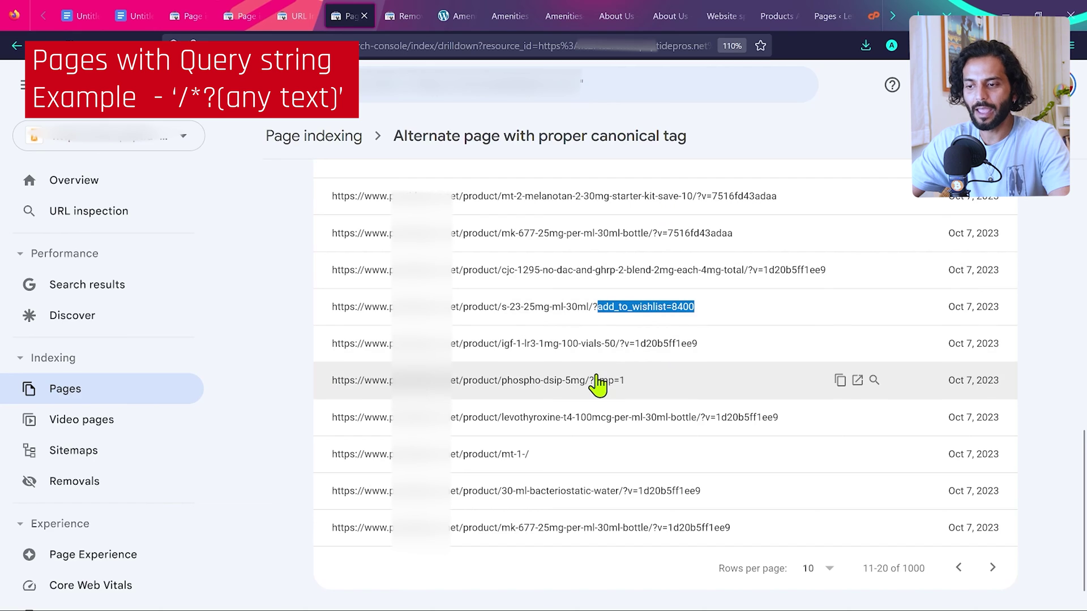
click(992, 568)
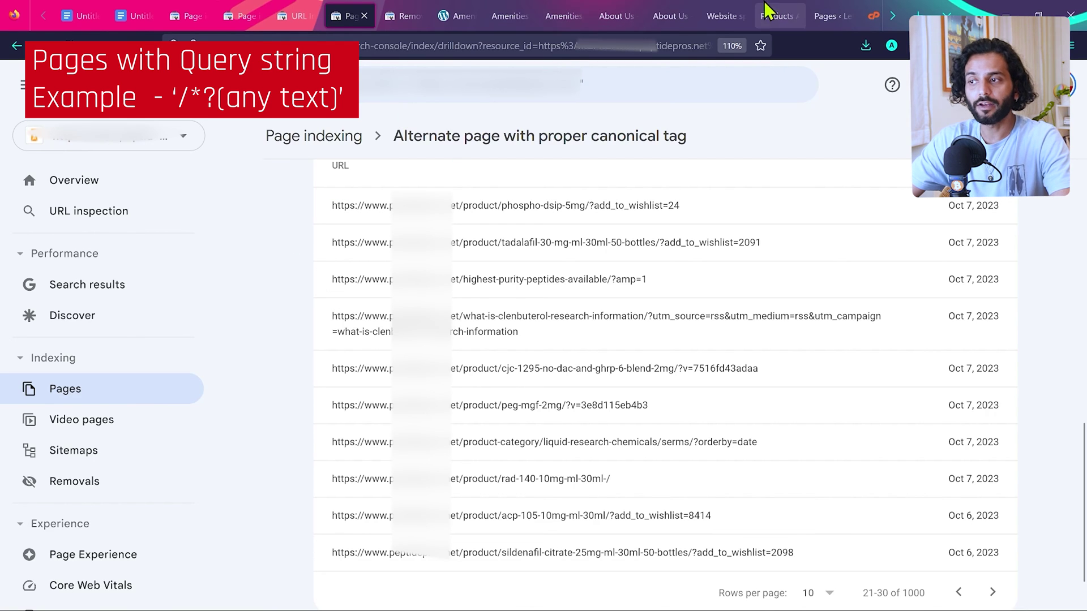
Step: Open robots.txt in the cPanel File Manager editor
click(874, 16)
scroll(418, 340, down, 3)
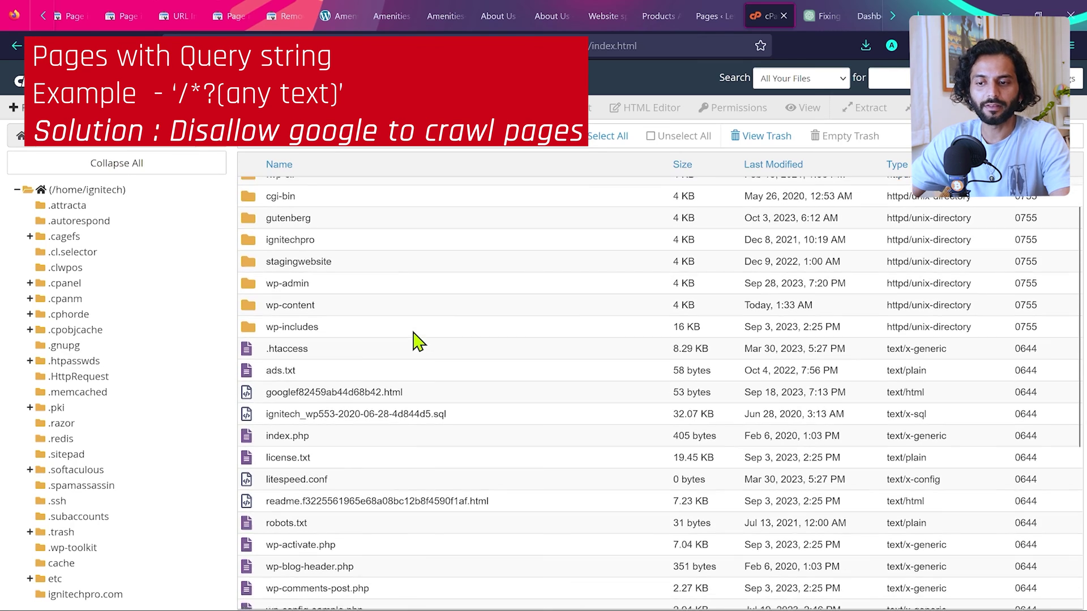
scroll(418, 339, down, 2)
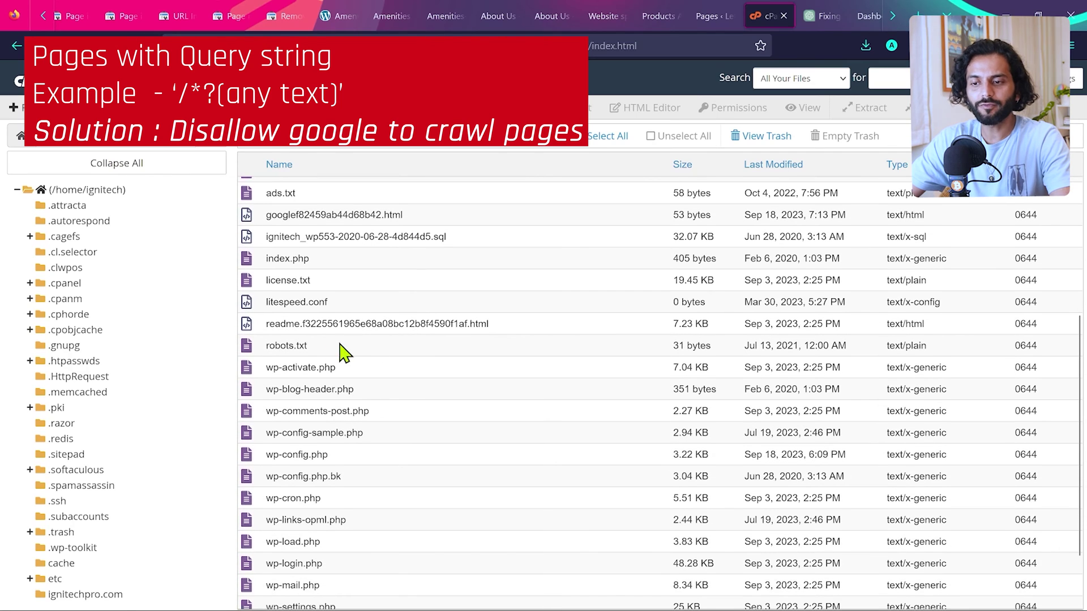
click(321, 346)
right_click(322, 346)
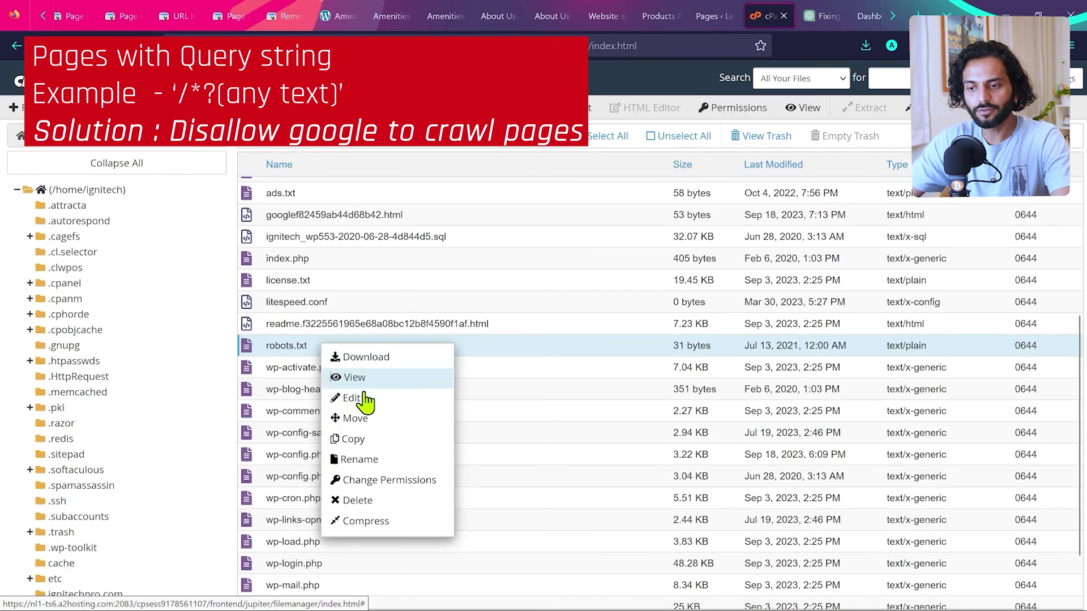
click(370, 398)
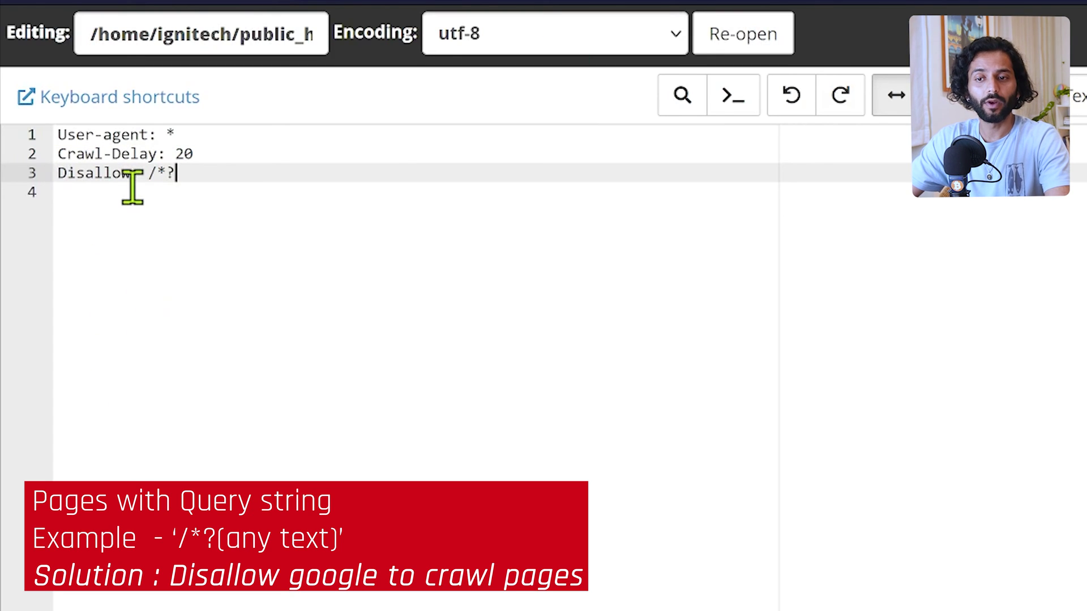
Step: Trim line 3 to read 'Disallow: /*?add_to_wishlist', matching the wishlist query in the URLs
key(BackSpace)
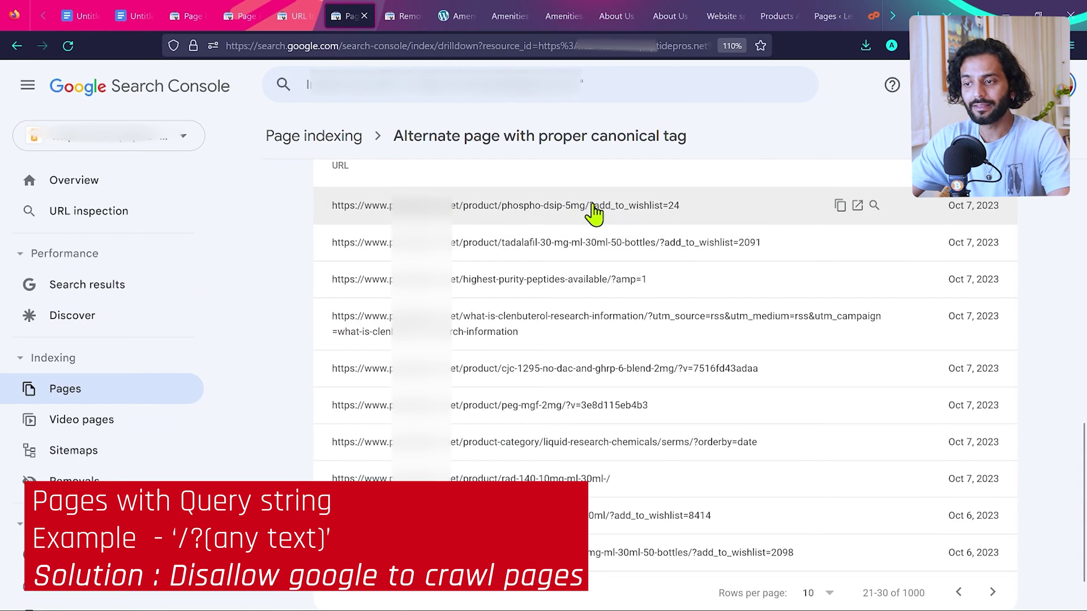
drag(588, 208, 667, 208)
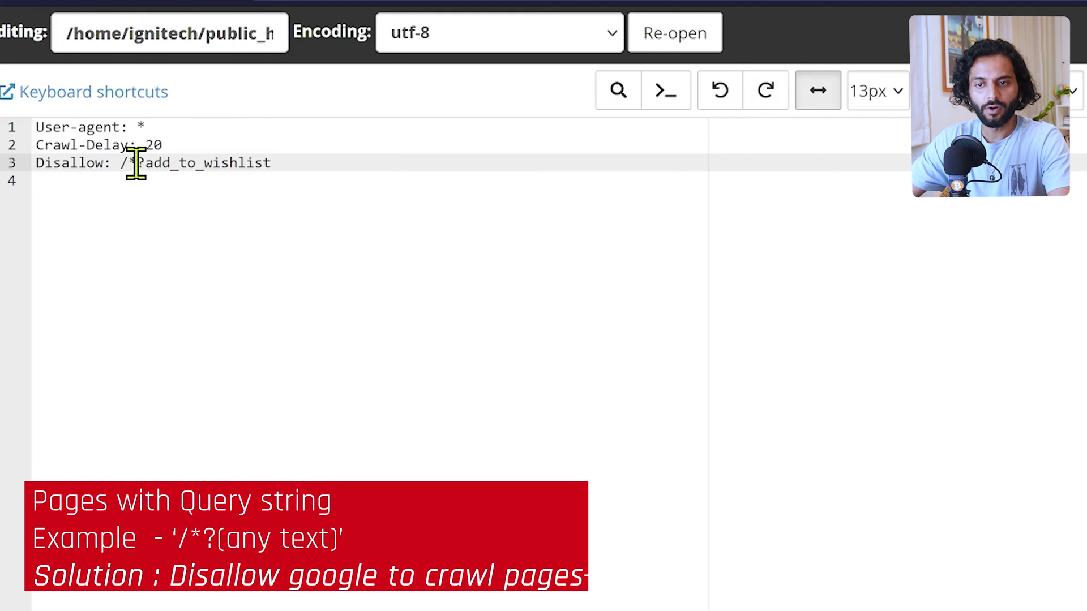
drag(137, 163, 281, 165)
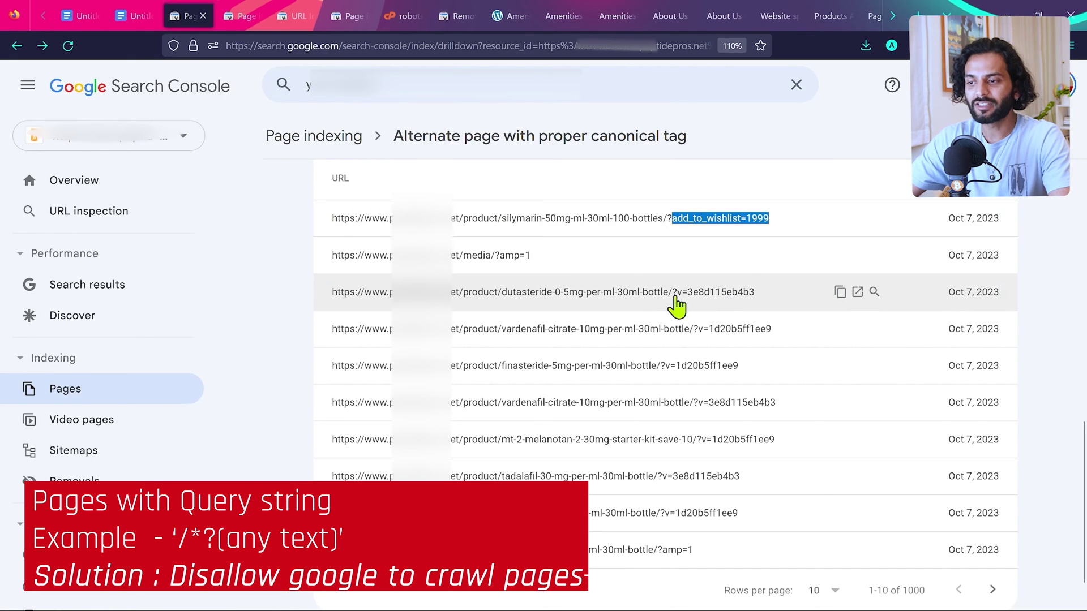
Step: Add 'Disallow: /*?v=' as line 4 of robots.txt, below the add_to_wishlist rule
drag(675, 296, 686, 296)
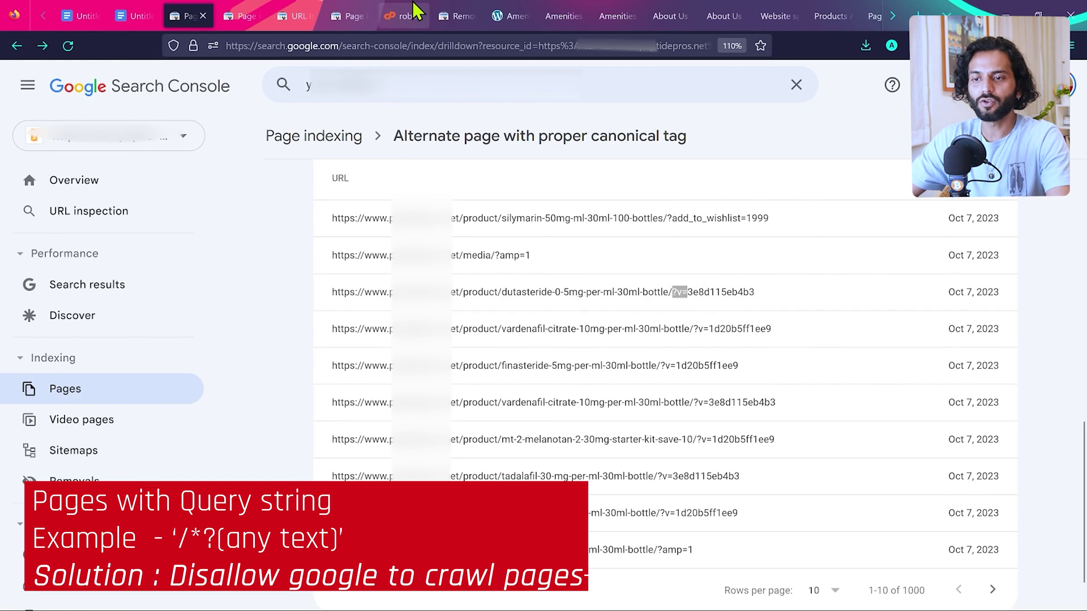
click(403, 16)
key(Right)
key(Return)
text(Disallow)
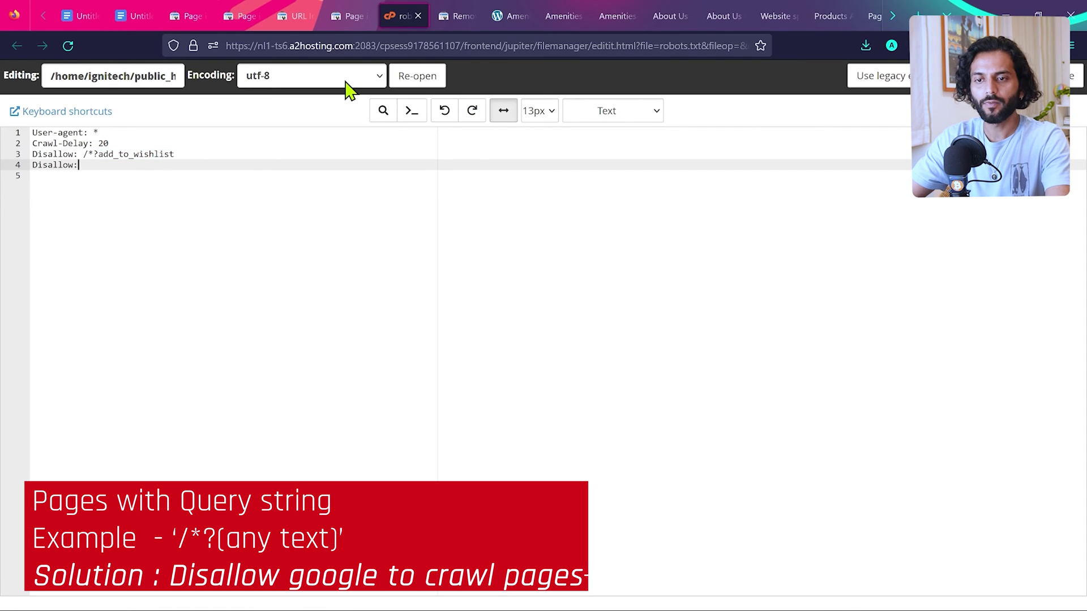
text(: /)
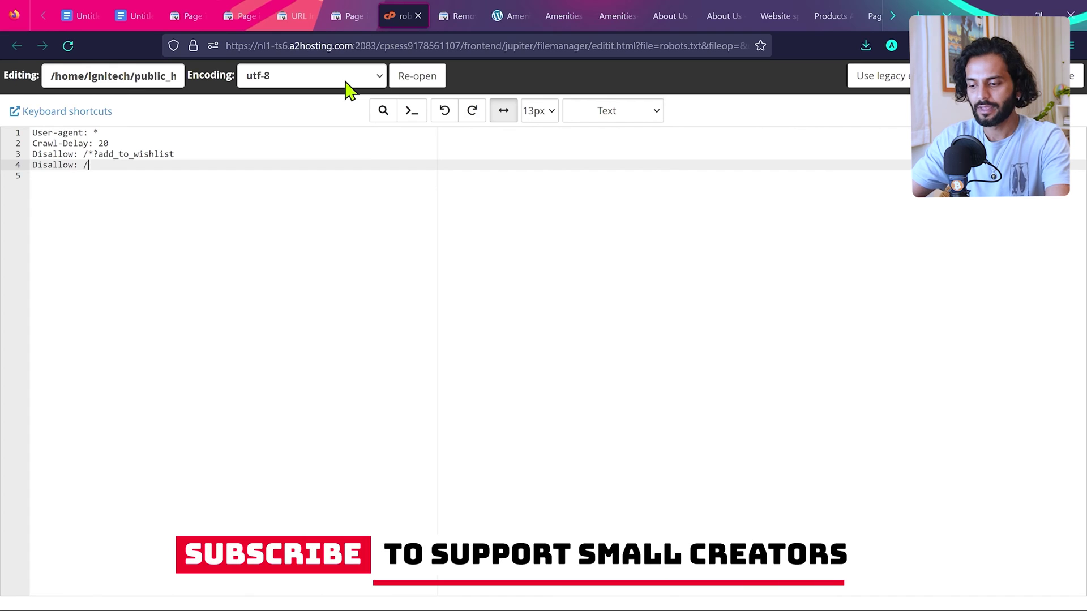
text(*?v=)
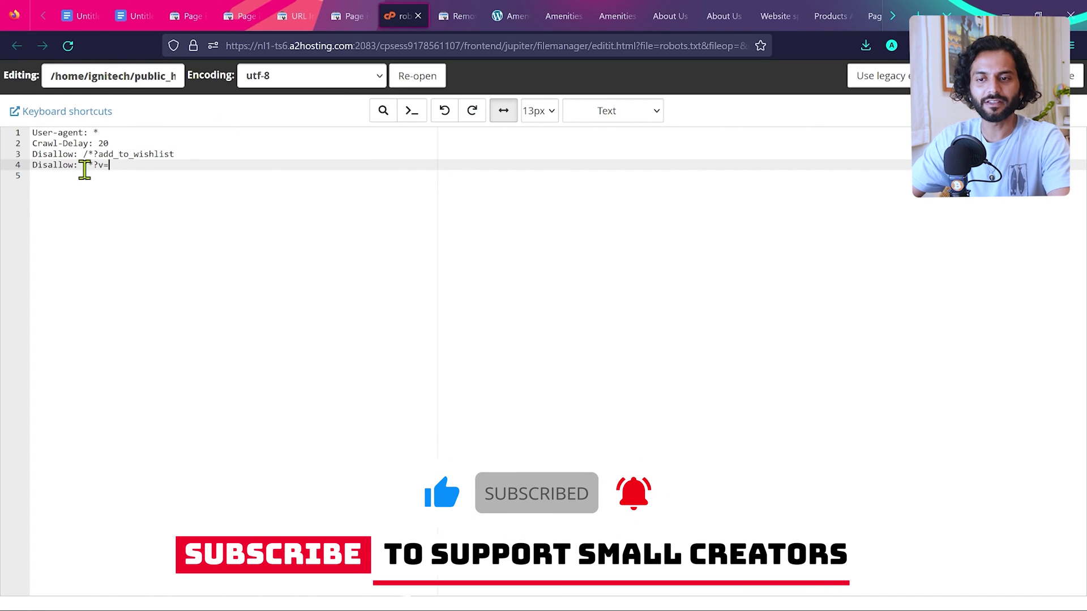
drag(95, 154, 174, 154)
click(91, 163)
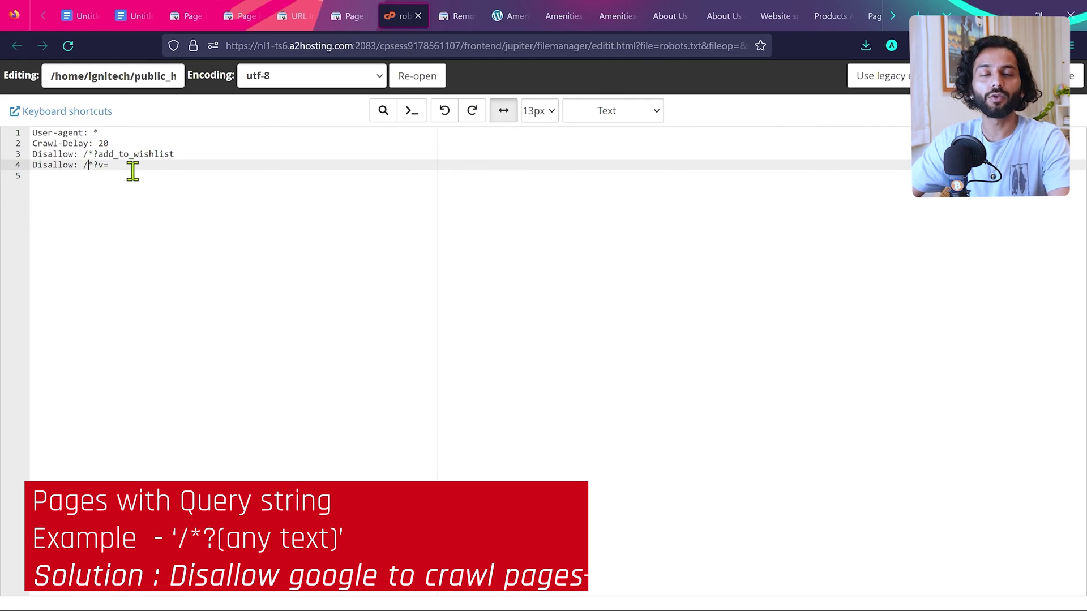
click(348, 16)
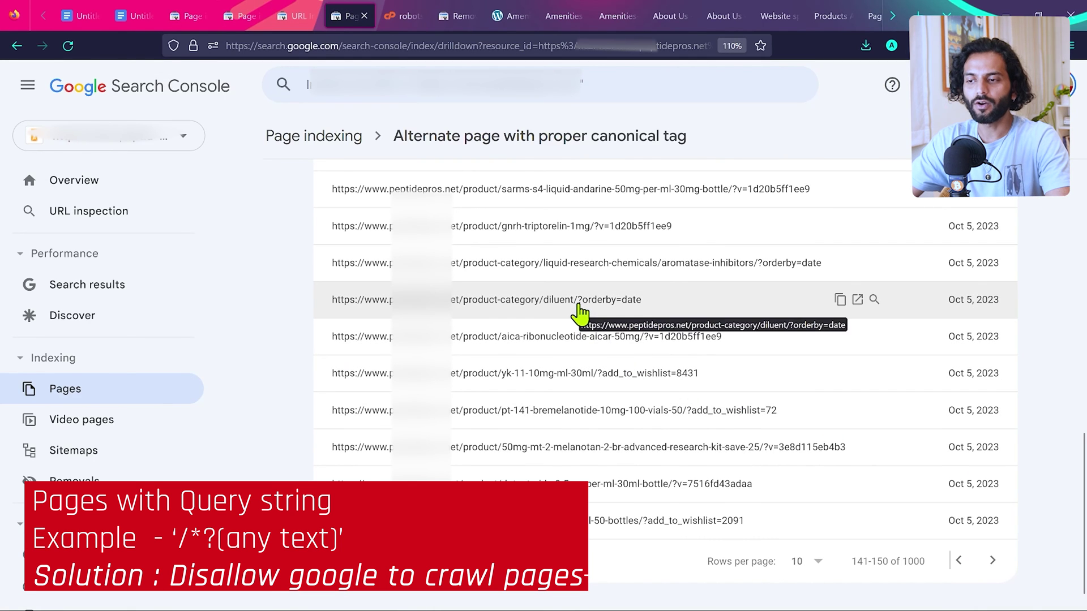
Step: Sort the shop by popularity to reproduce the ?orderby= parameter seen in the diluent URL
drag(577, 302, 623, 308)
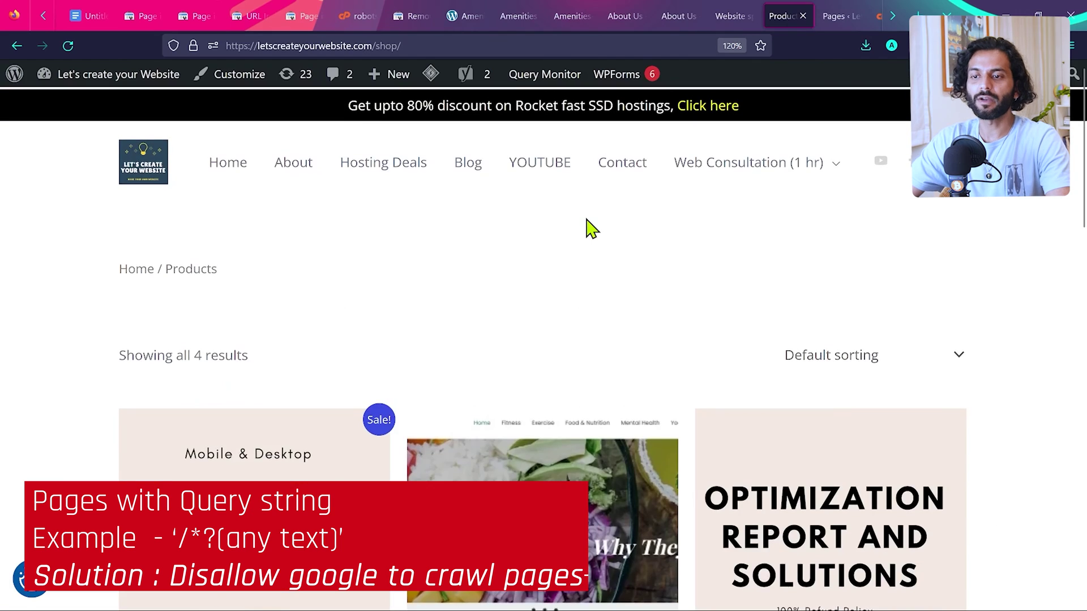
scroll(589, 227, down, 1)
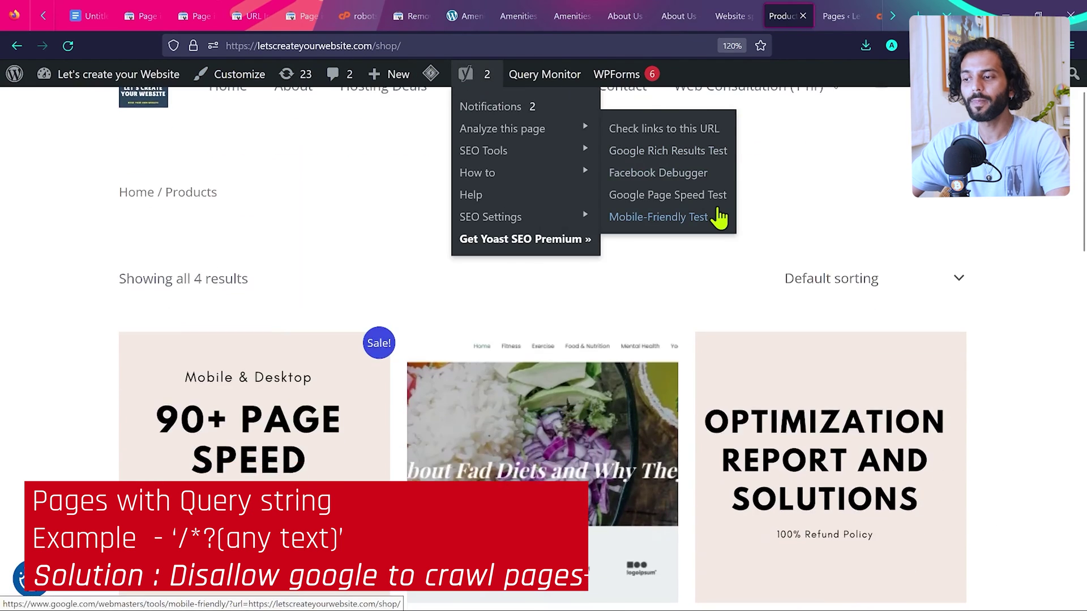
scroll(1013, 286, up, 1)
scroll(1050, 308, down, 3)
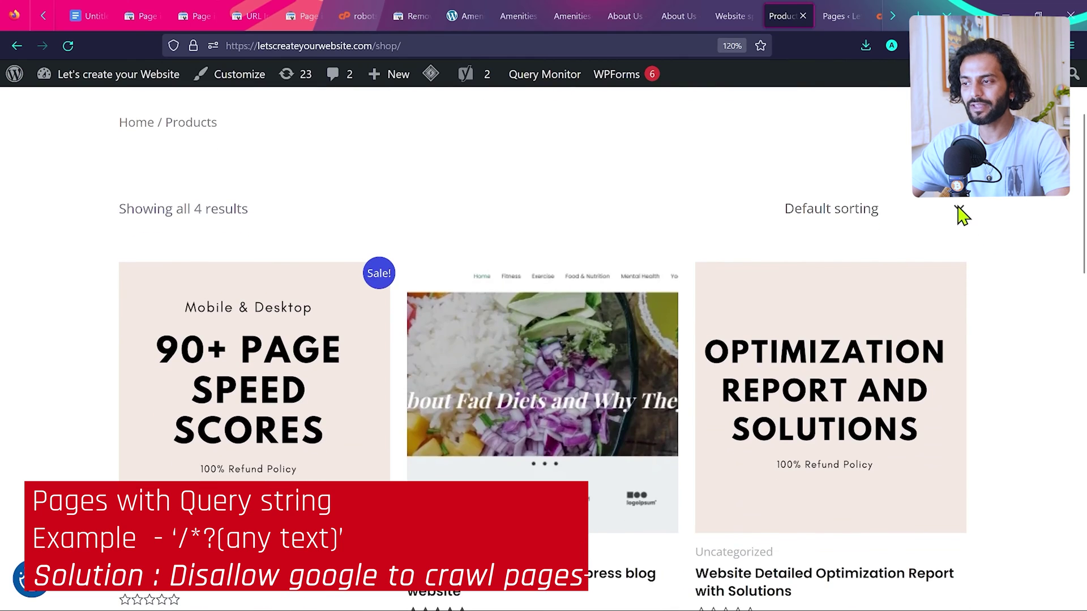
click(958, 212)
click(873, 274)
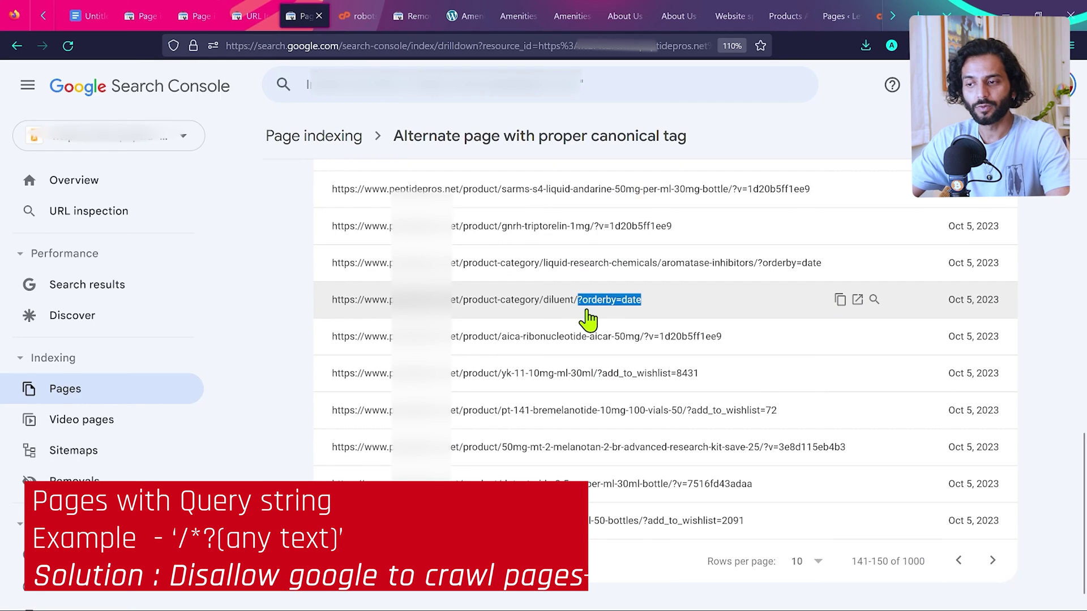
drag(577, 306, 613, 307)
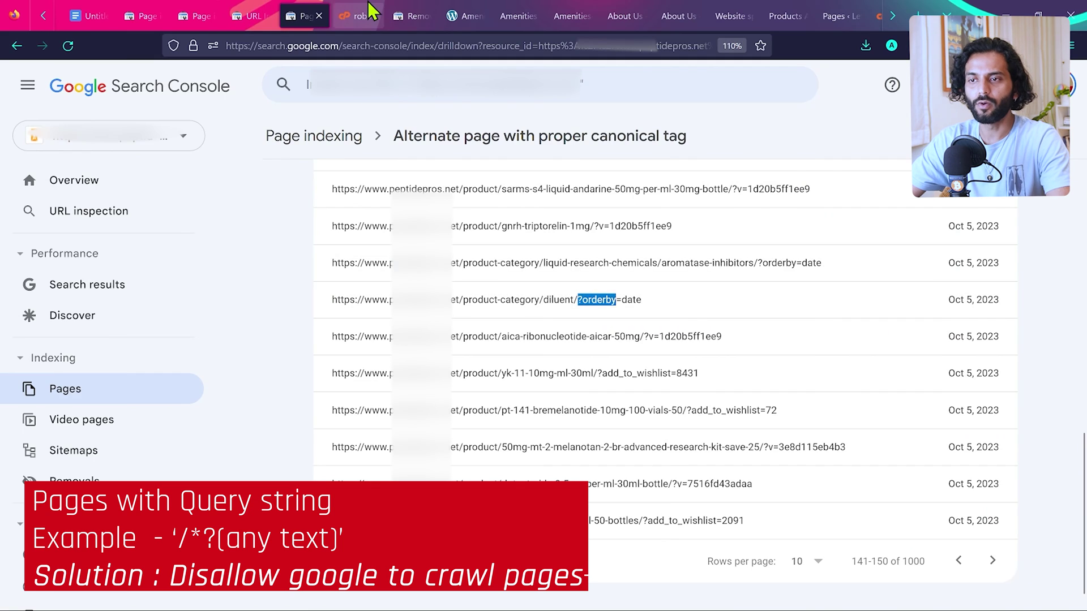
Step: Add 'Disallow: /*?orderby' as line 5 of robots.txt, below the ?v= rule
click(357, 16)
key(Right)
key(Right)
key(Right)
key(Right)
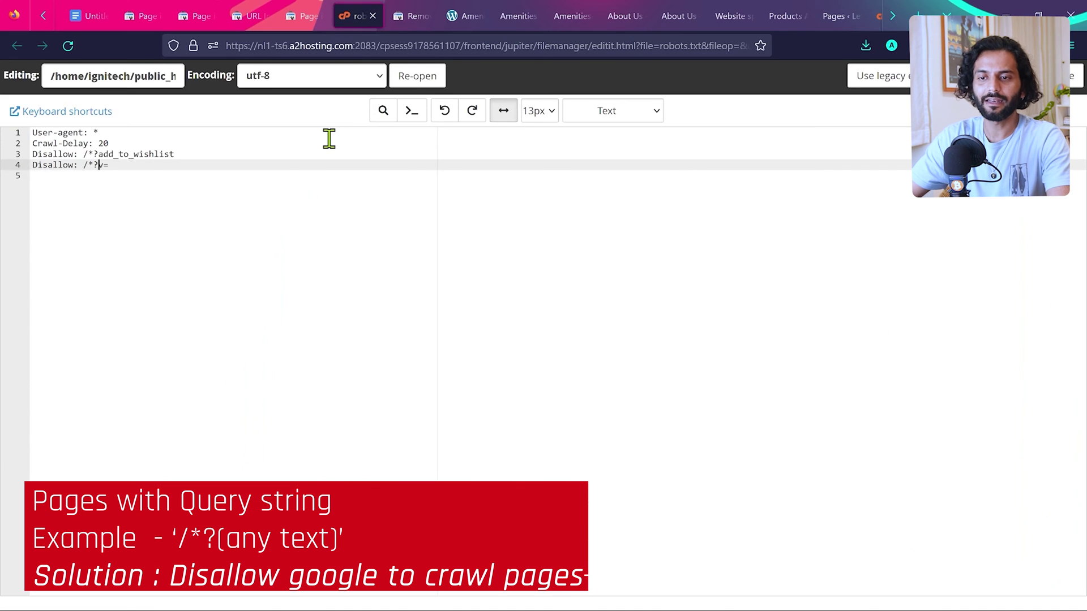
key(Return)
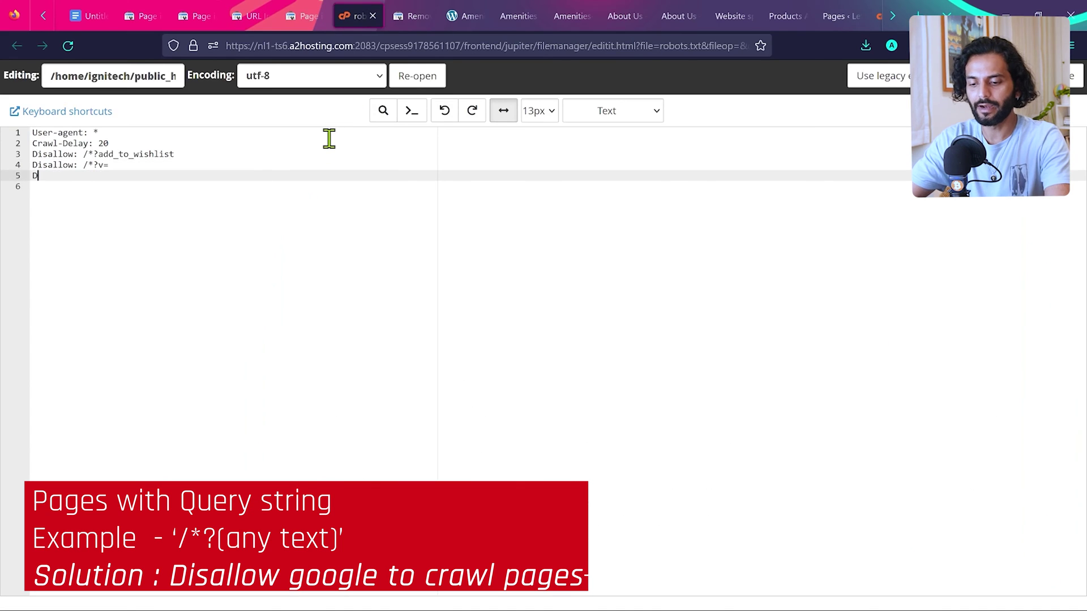
text(Disallow)
key(BackSpace)
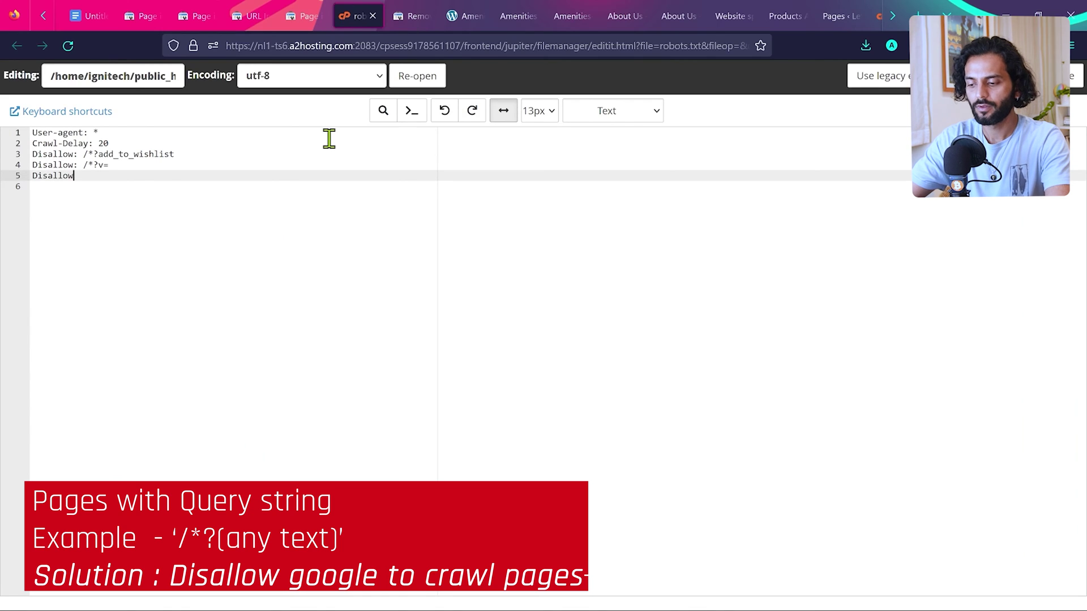
text(: /)
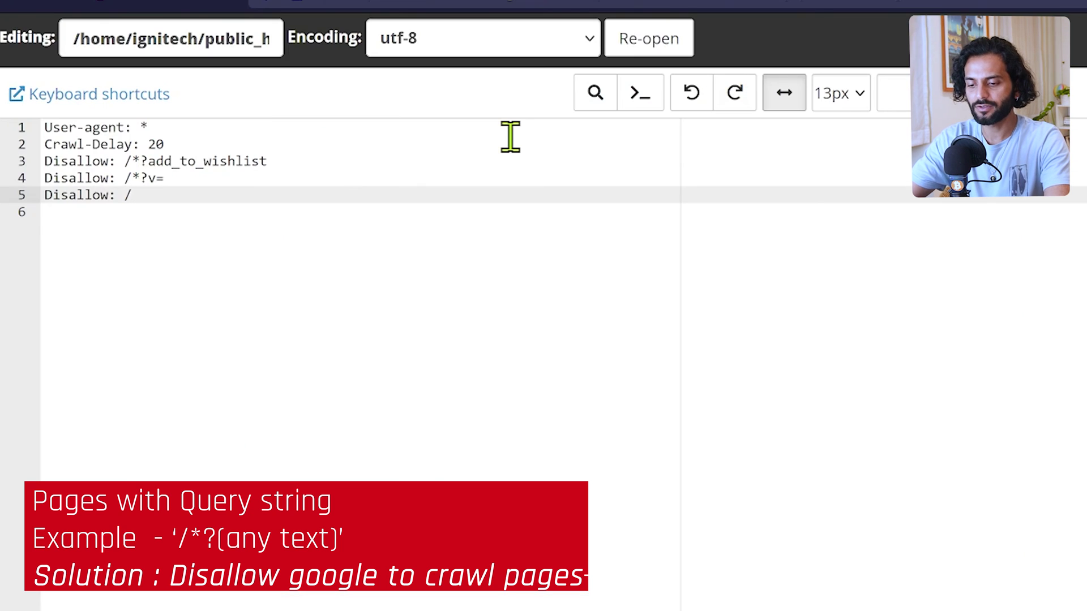
text(*)
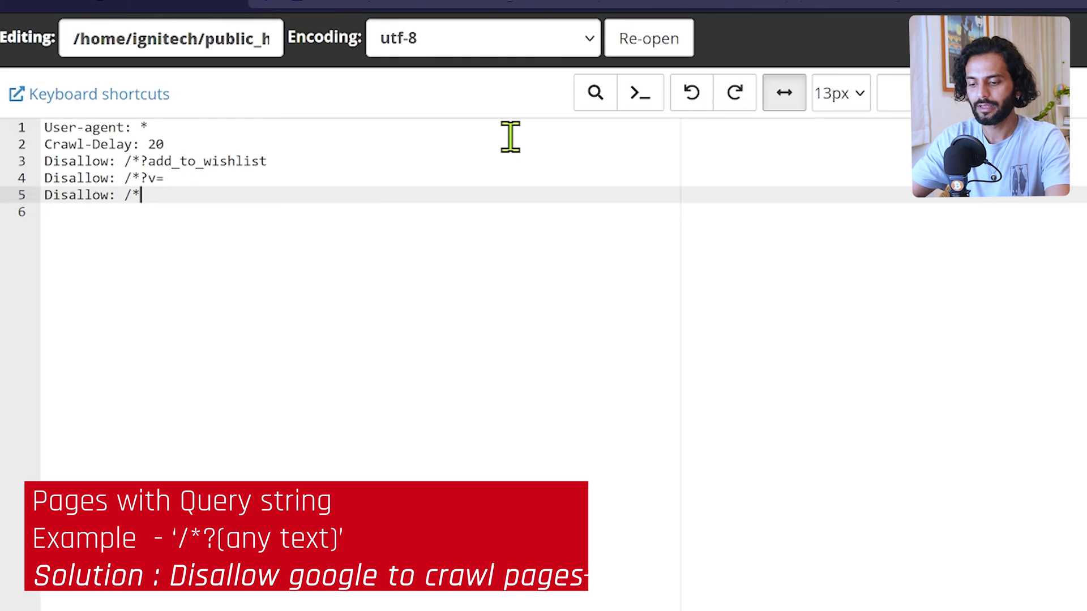
text(?orderby)
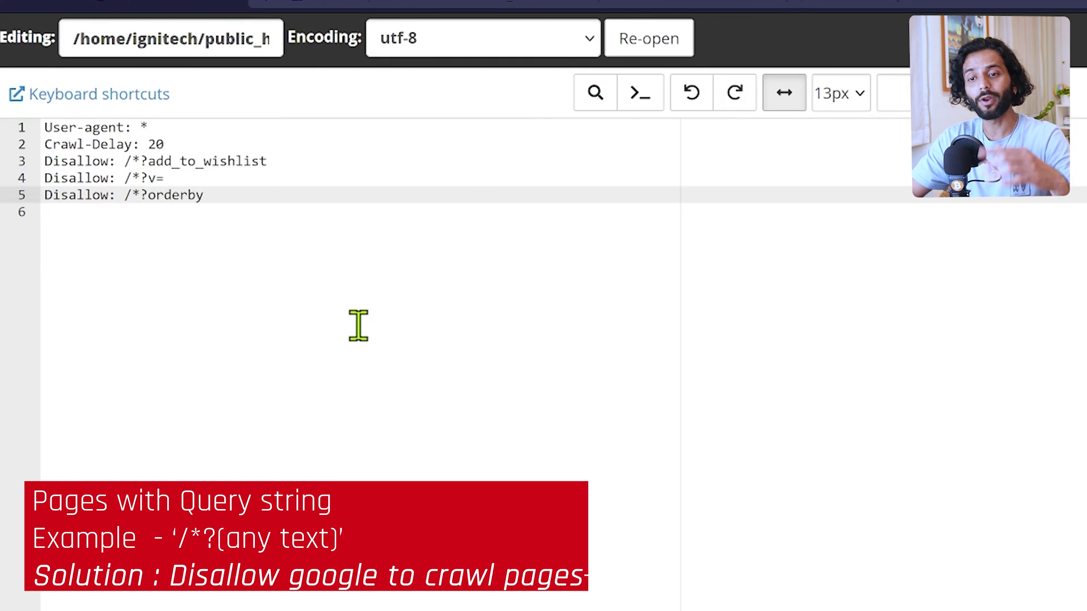
drag(215, 205, 32, 160)
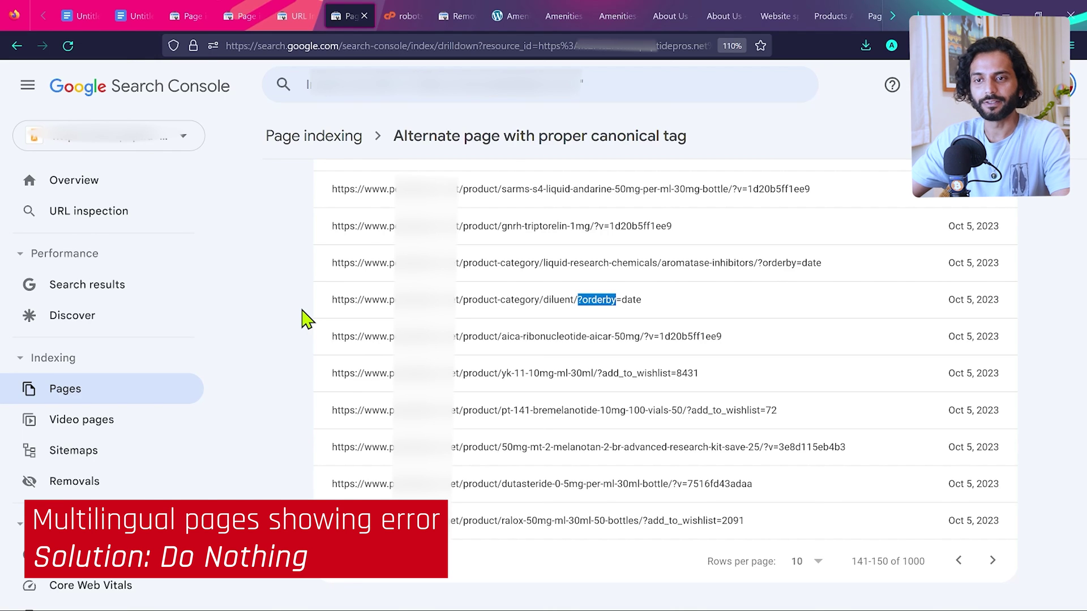
click(563, 16)
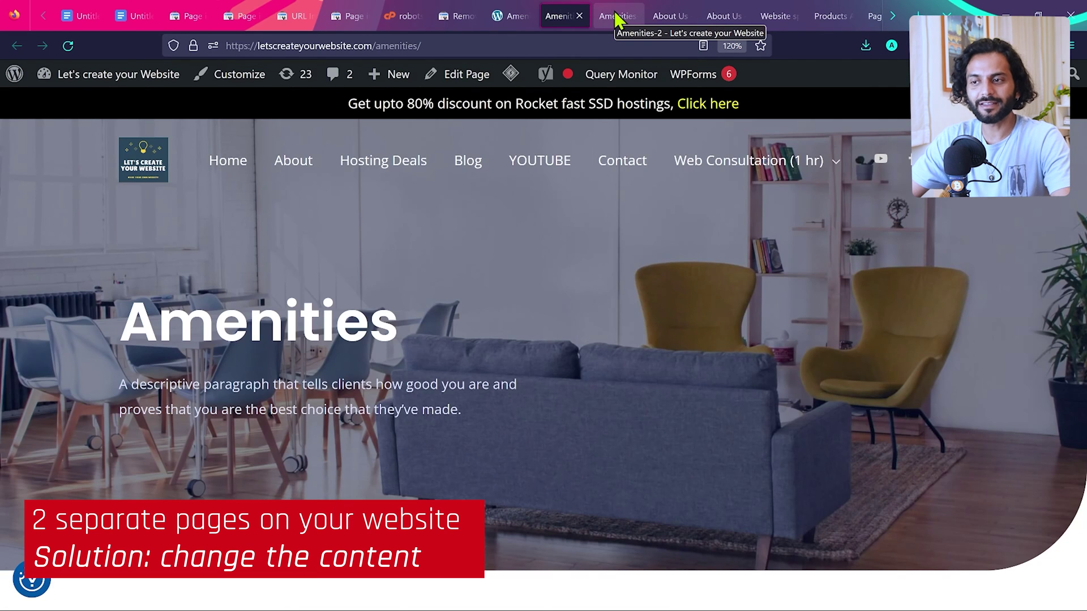
click(617, 20)
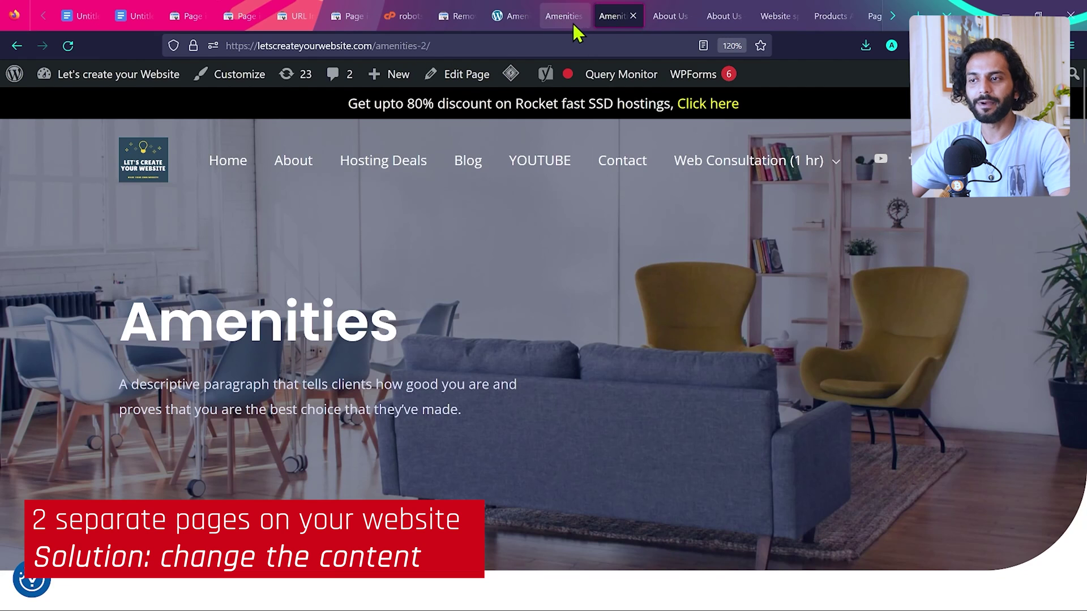
click(563, 24)
click(626, 22)
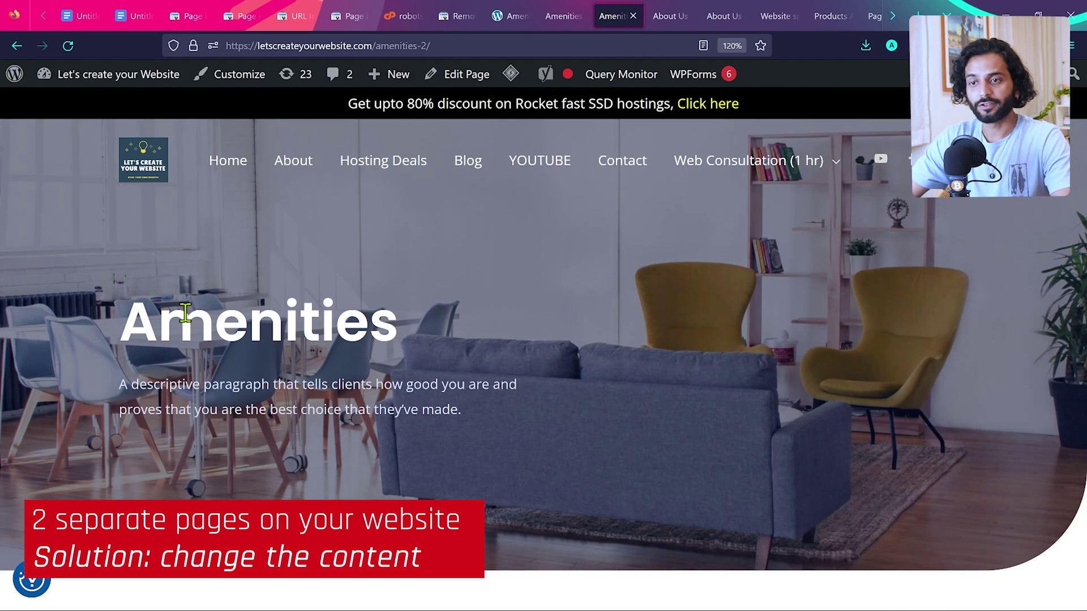
click(294, 16)
click(348, 16)
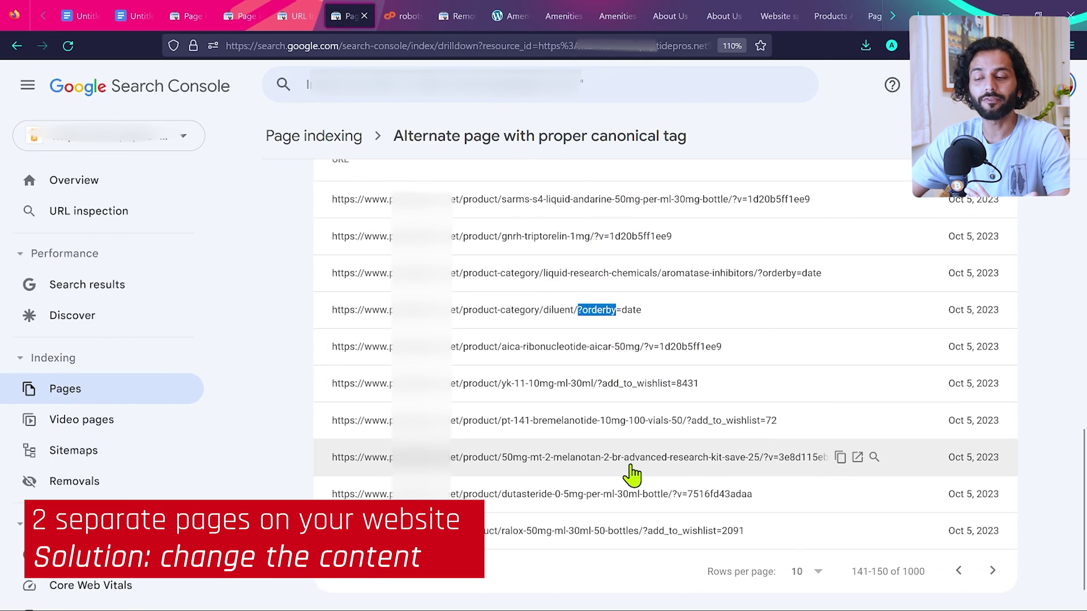
scroll(633, 474, up, 1)
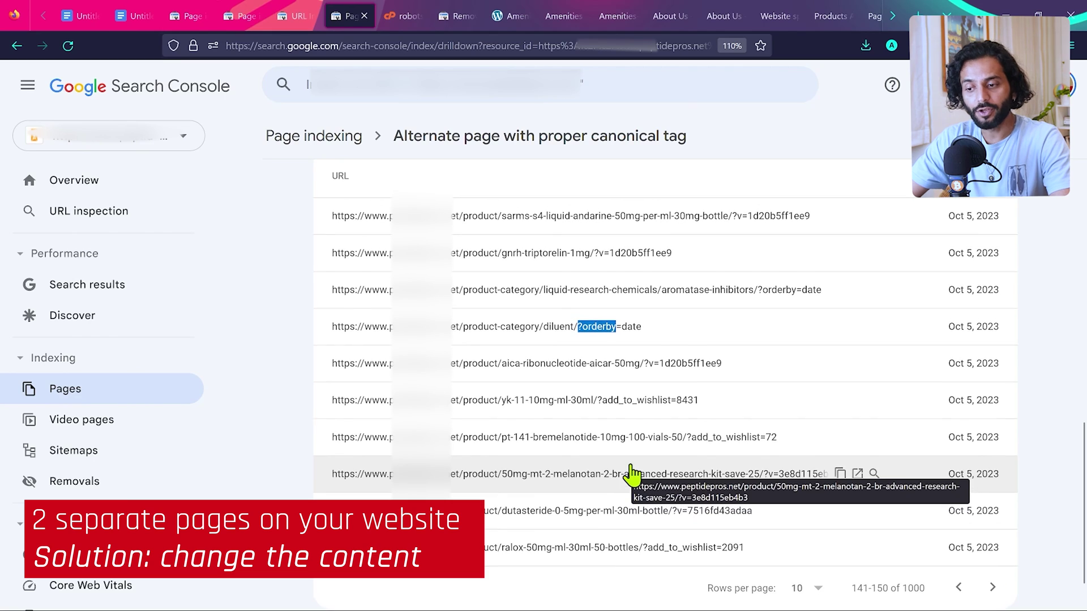